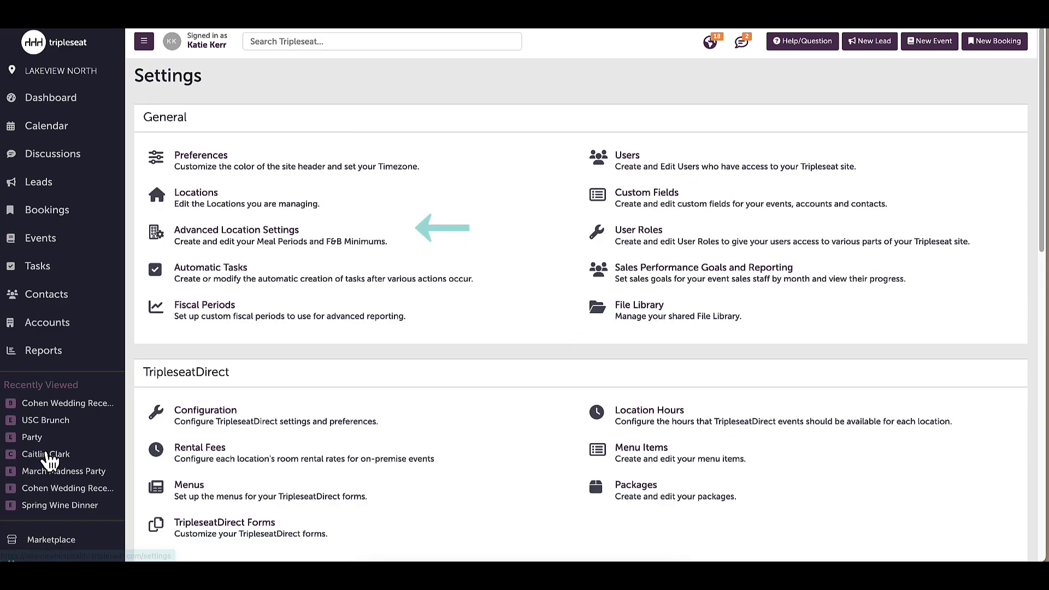
- Open the F&B Minimum settings within the Advanced Location Settings and select the Lakeview Grill location
click(320, 249)
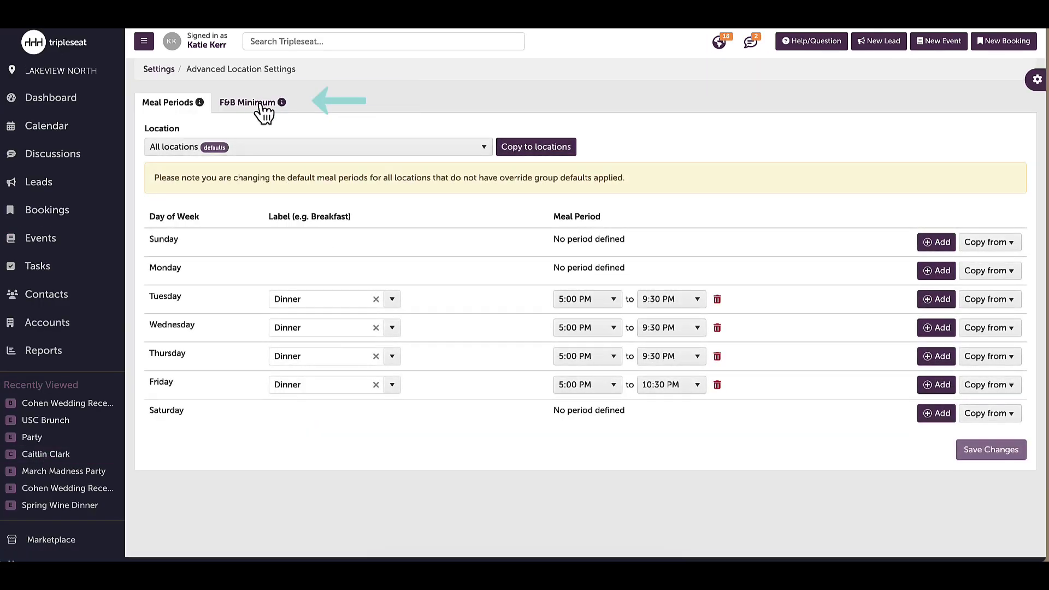
click(266, 105)
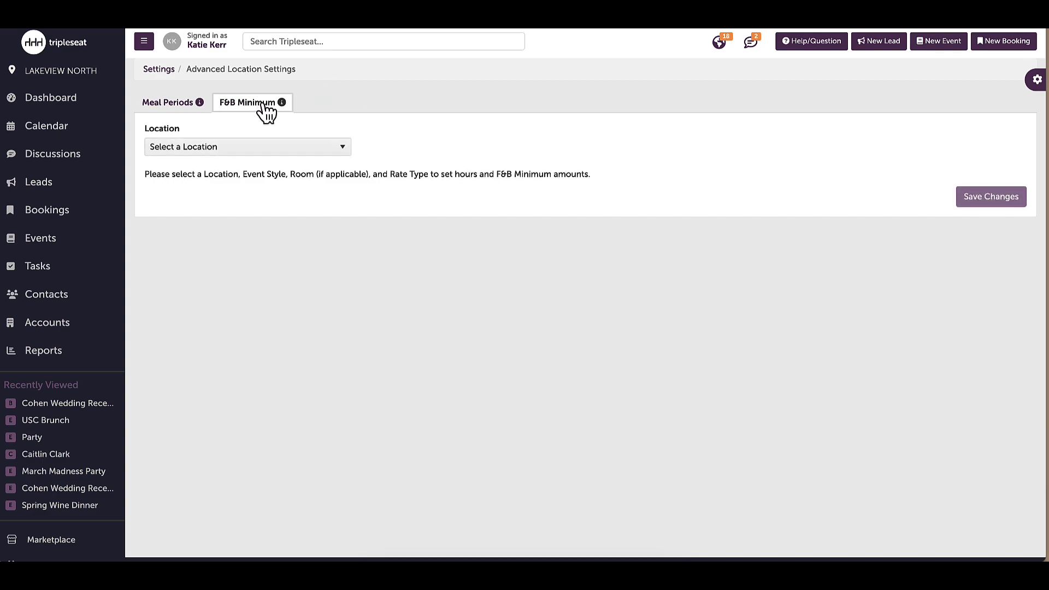
click(273, 149)
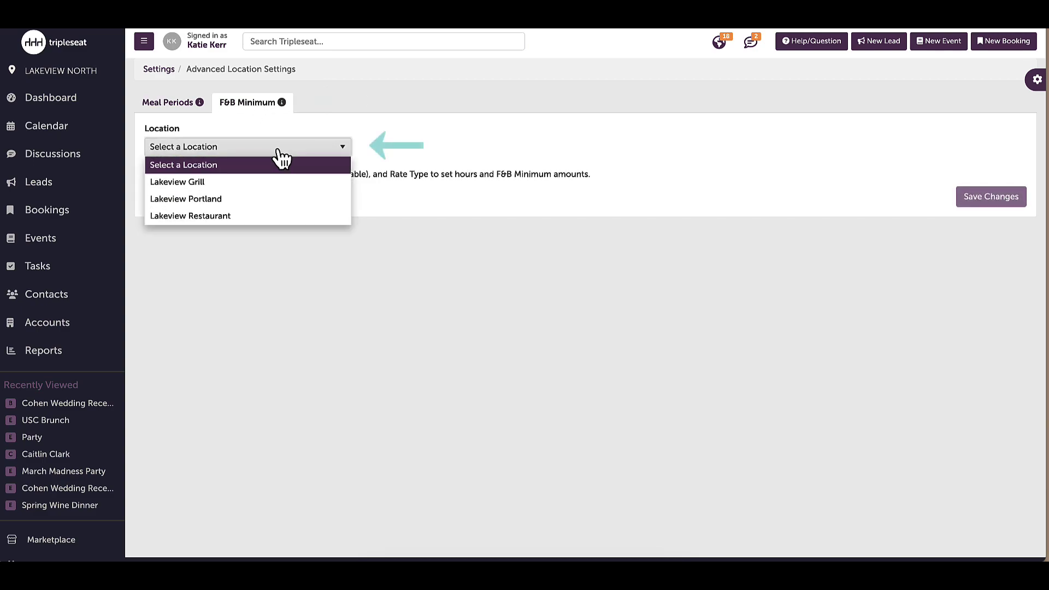
click(269, 182)
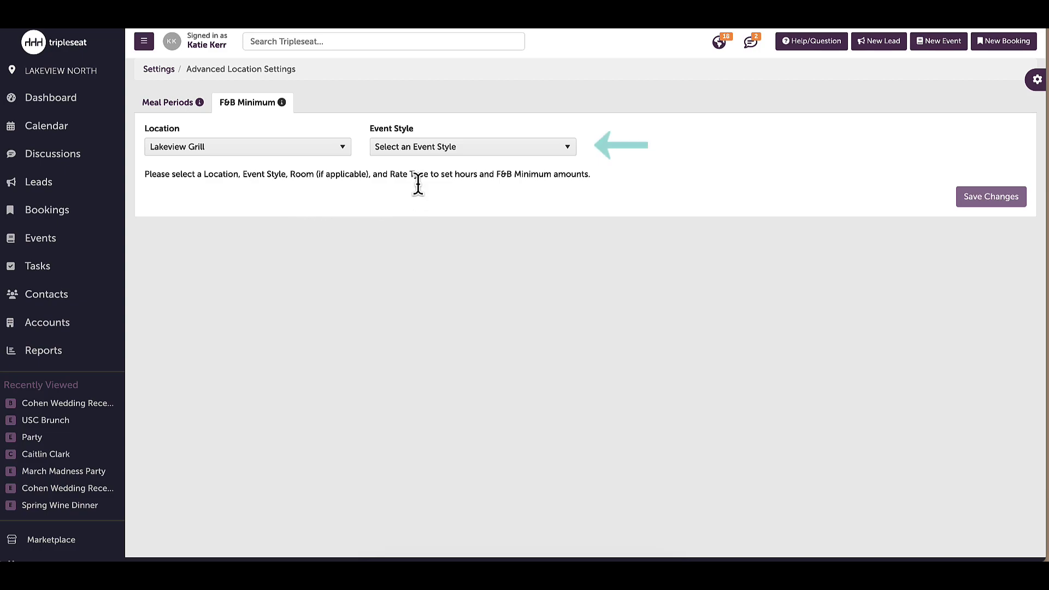
- Set the event style to On-Premise Event, the room to Main Dining Room and the rate type to Flat
click(470, 152)
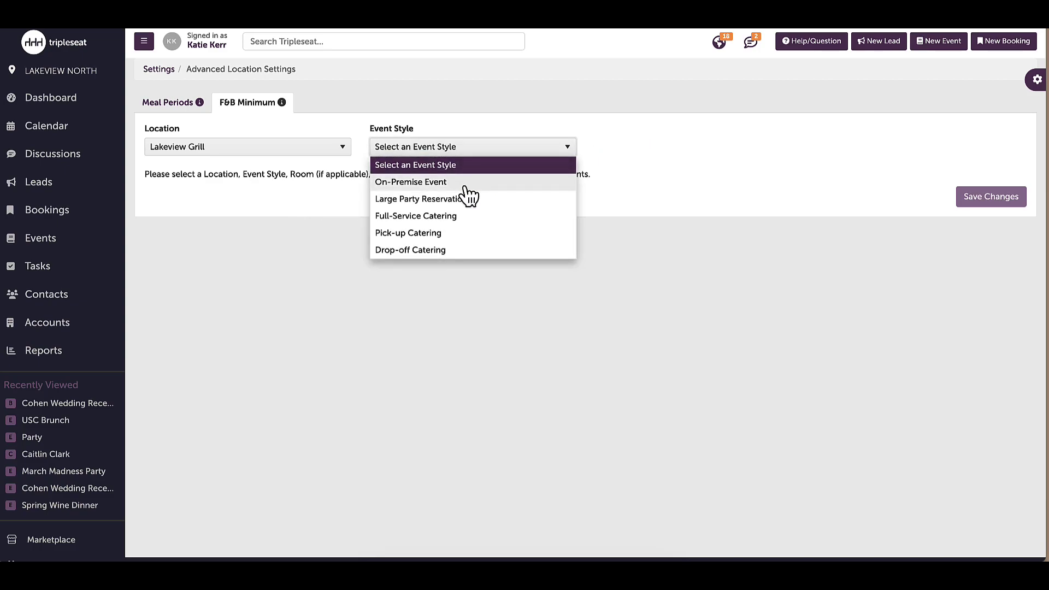
click(448, 184)
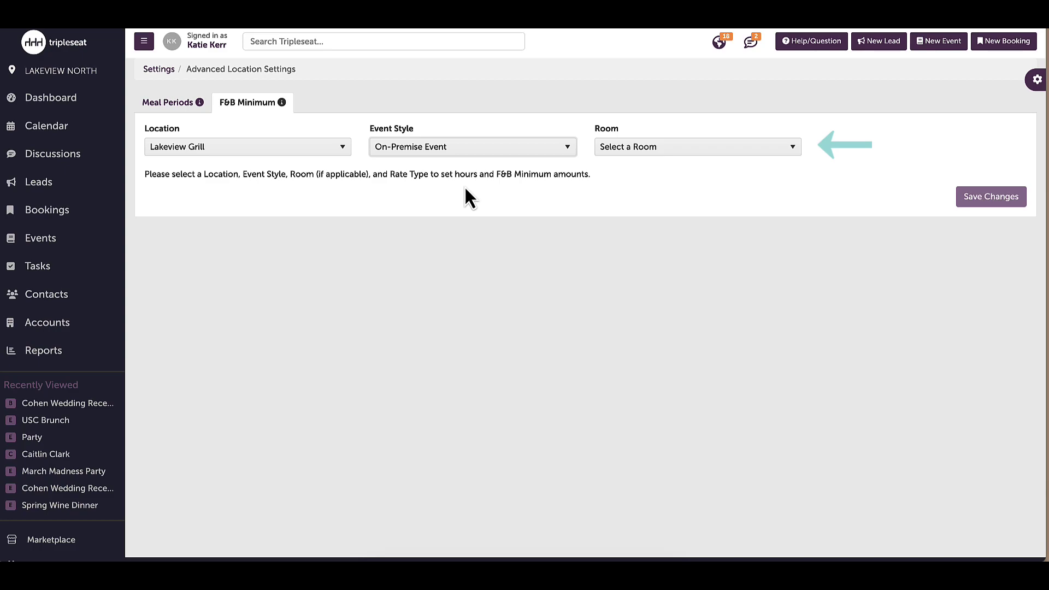
click(628, 144)
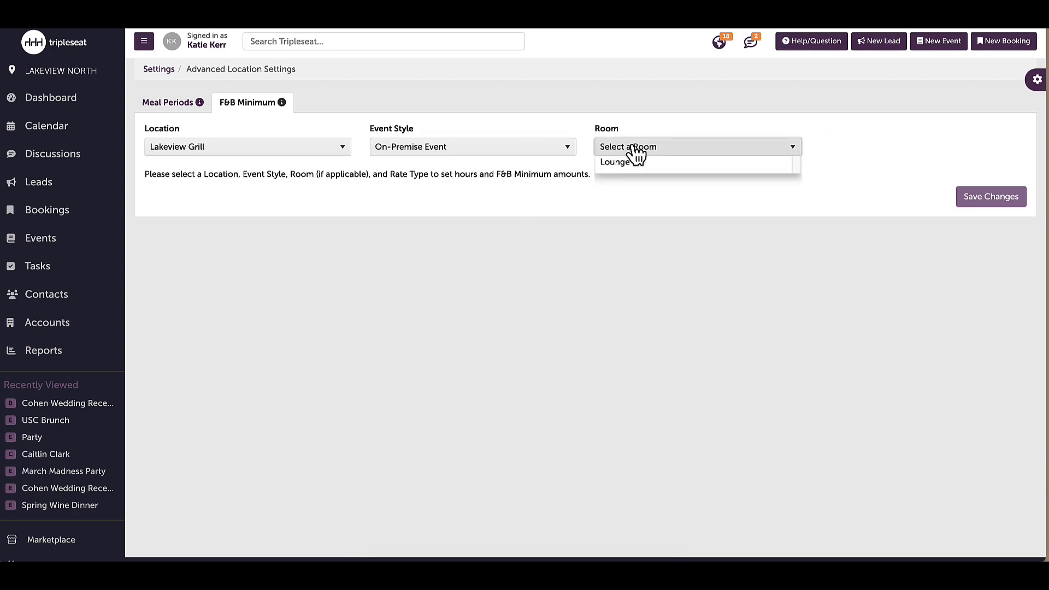
click(653, 200)
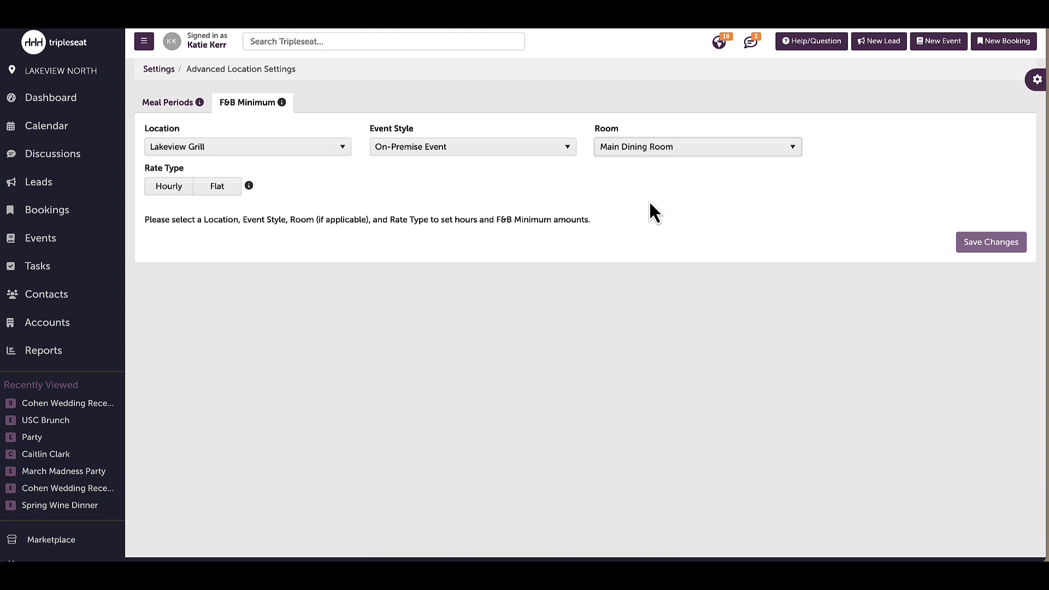
click(218, 191)
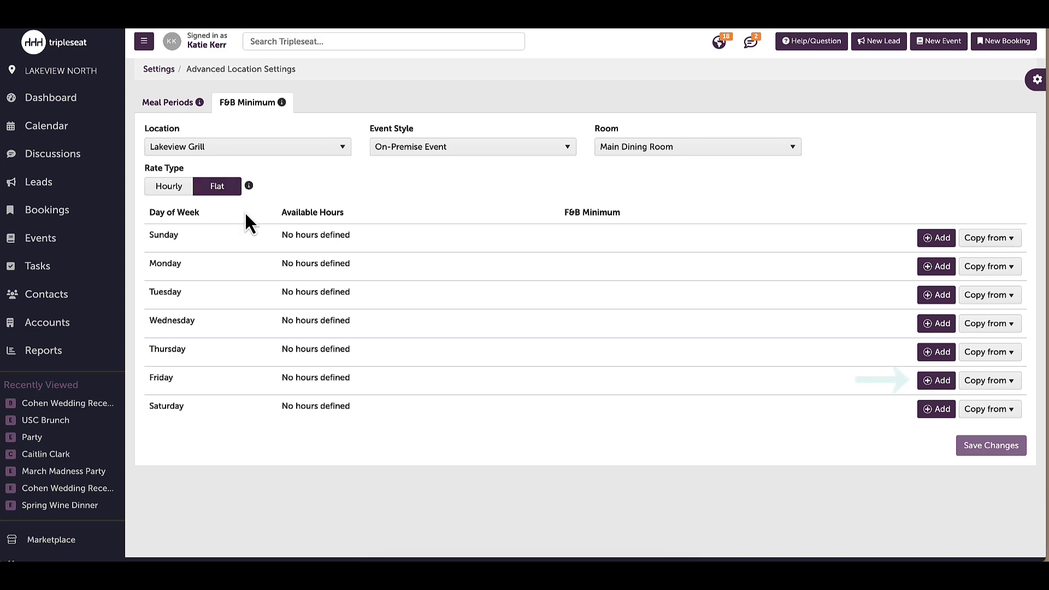
- Add a Friday availability period from 5:00 PM to 11:00 PM with an F&B minimum of $3000.00
click(936, 382)
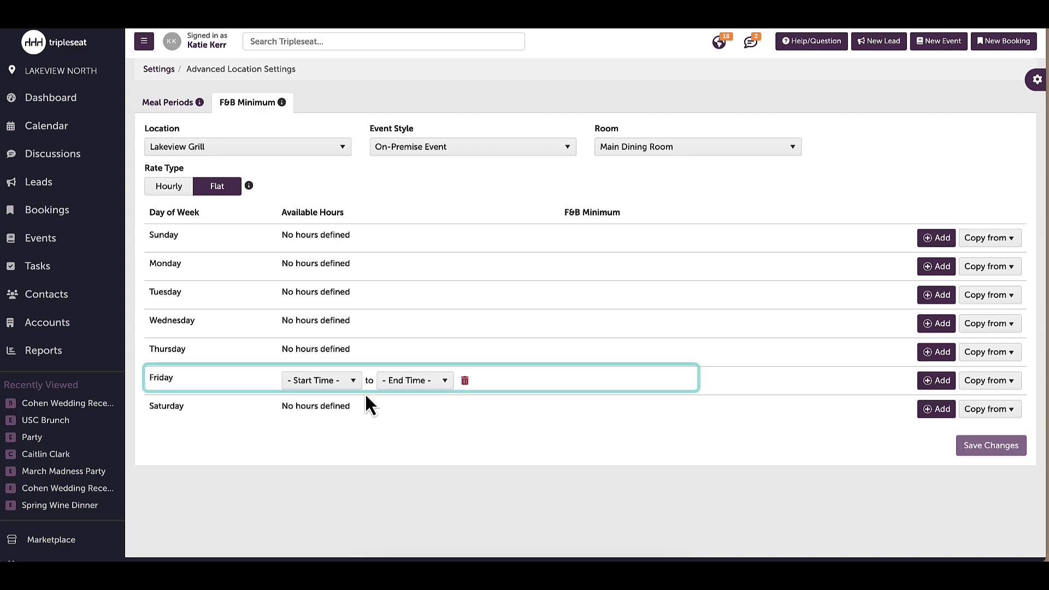
click(339, 382)
scroll(342, 464, down, 3)
scroll(341, 465, down, 7)
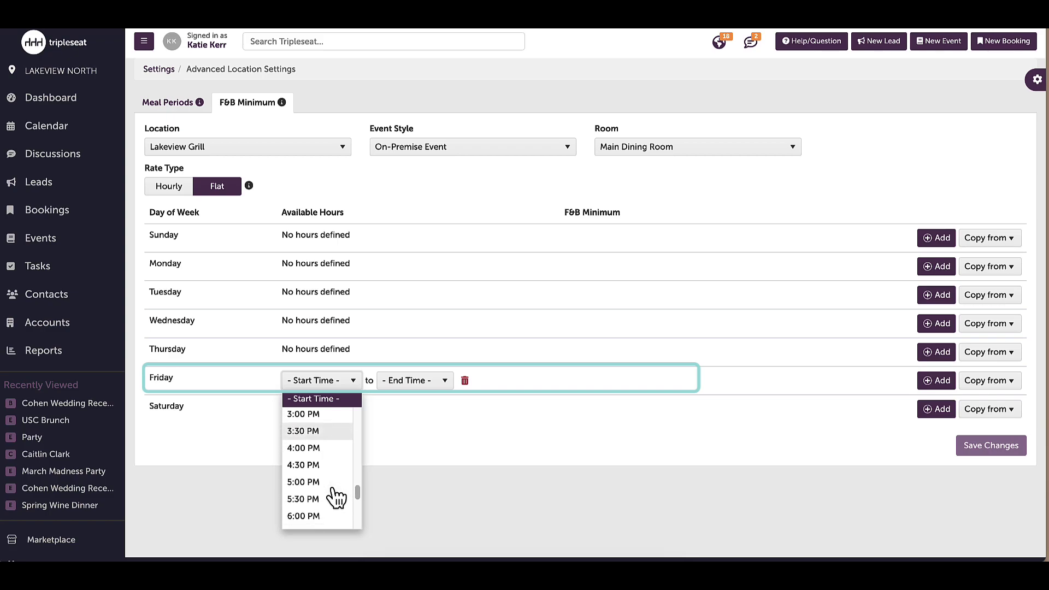
click(328, 482)
click(432, 382)
scroll(411, 484, down, 2)
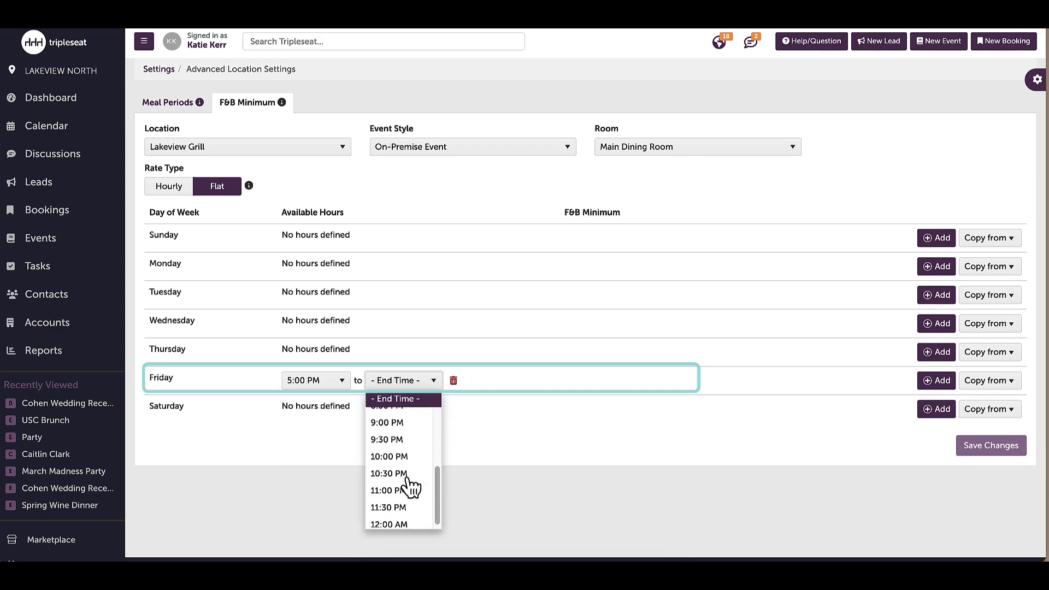
click(407, 490)
click(580, 381)
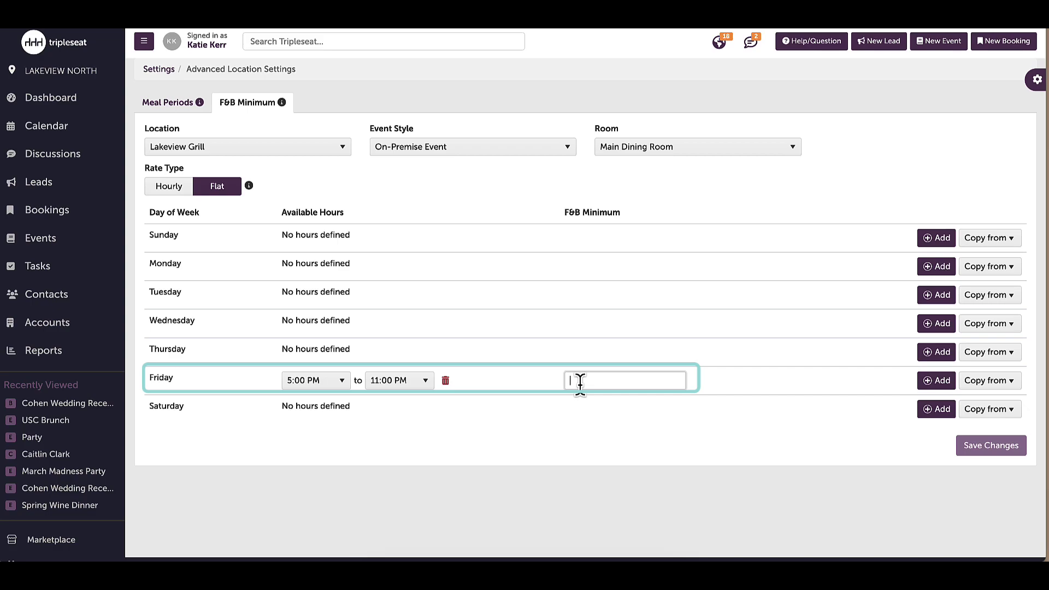
text($3000.00)
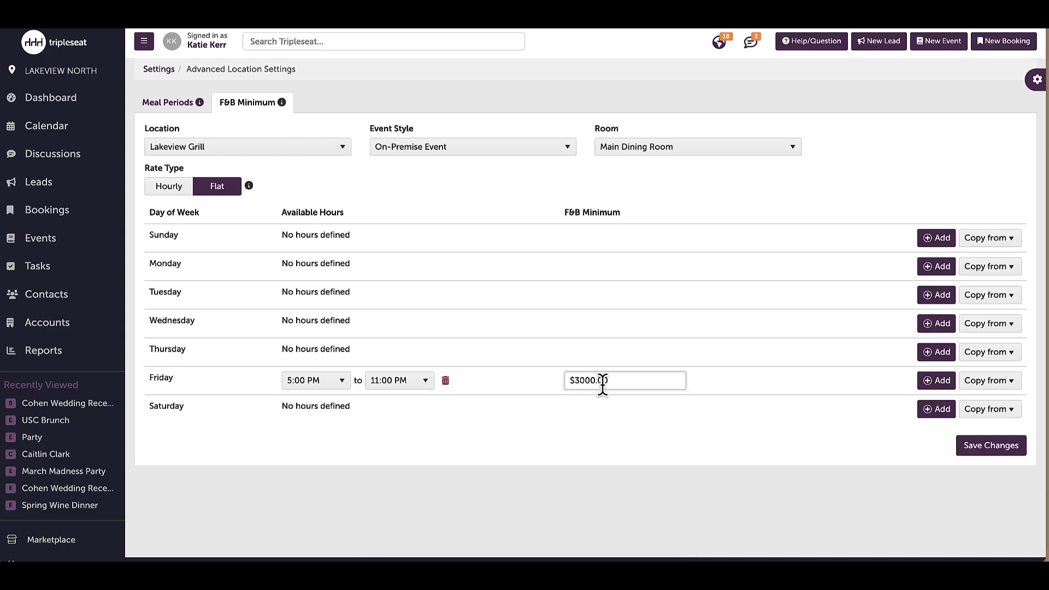
click(762, 399)
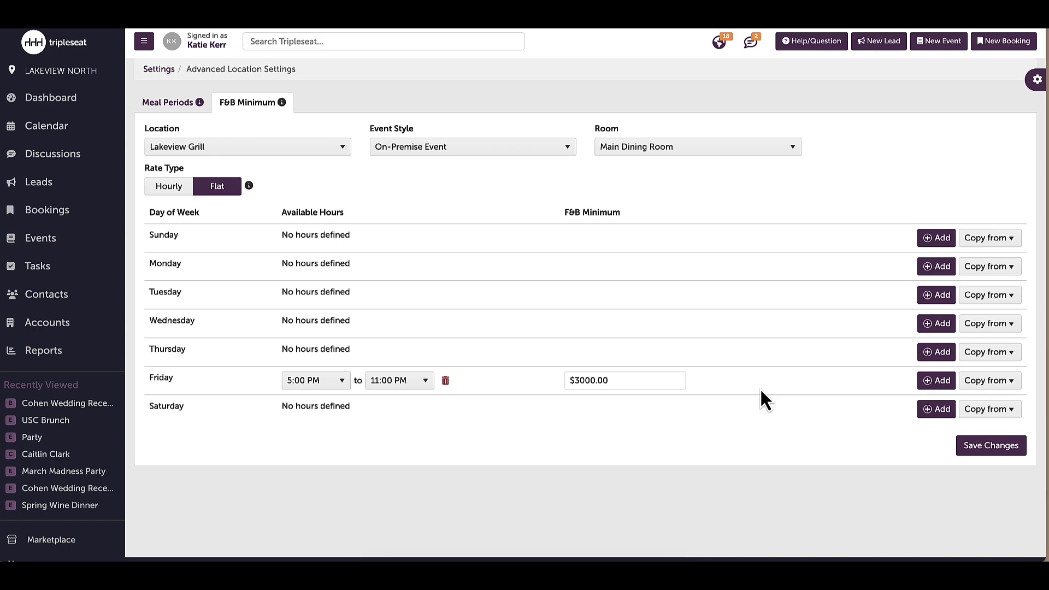
- Add a second Friday period from 11:00 AM to 5:00 PM with an F&B minimum of $500.00
click(939, 382)
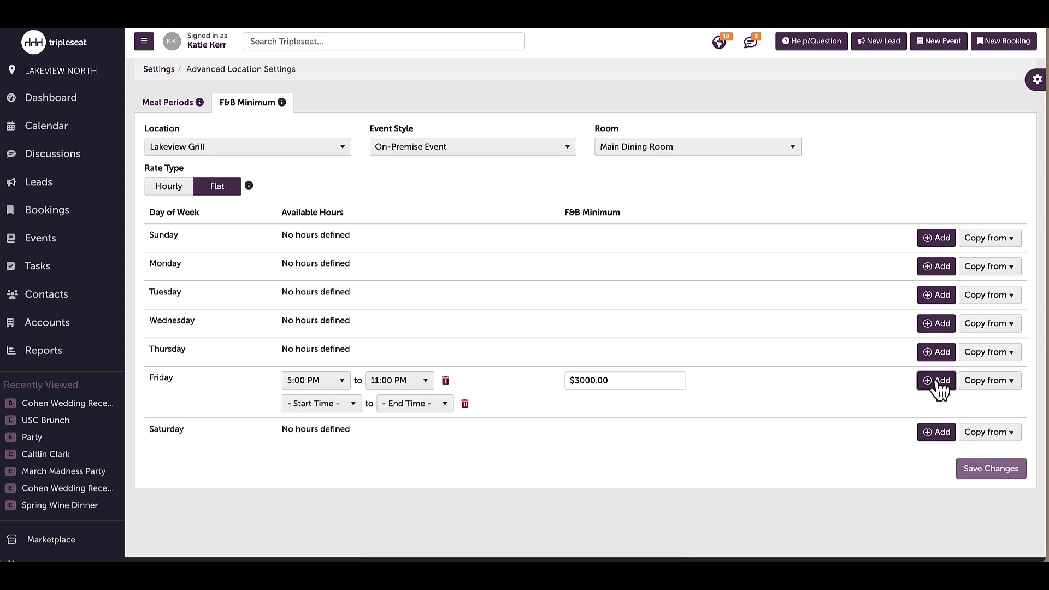
click(352, 406)
drag(359, 440, 354, 538)
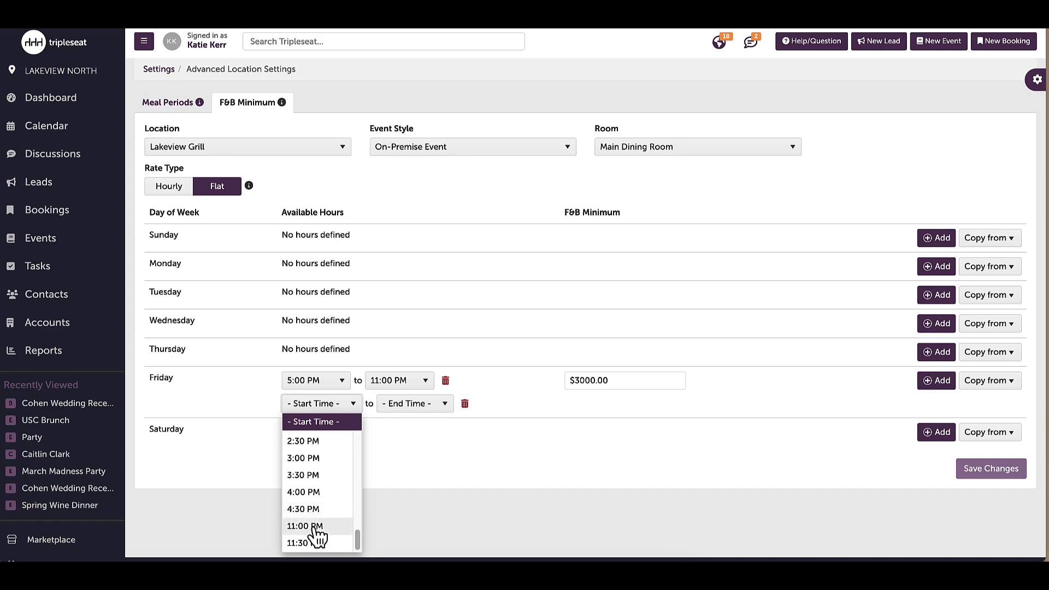
drag(360, 536, 363, 503)
click(326, 489)
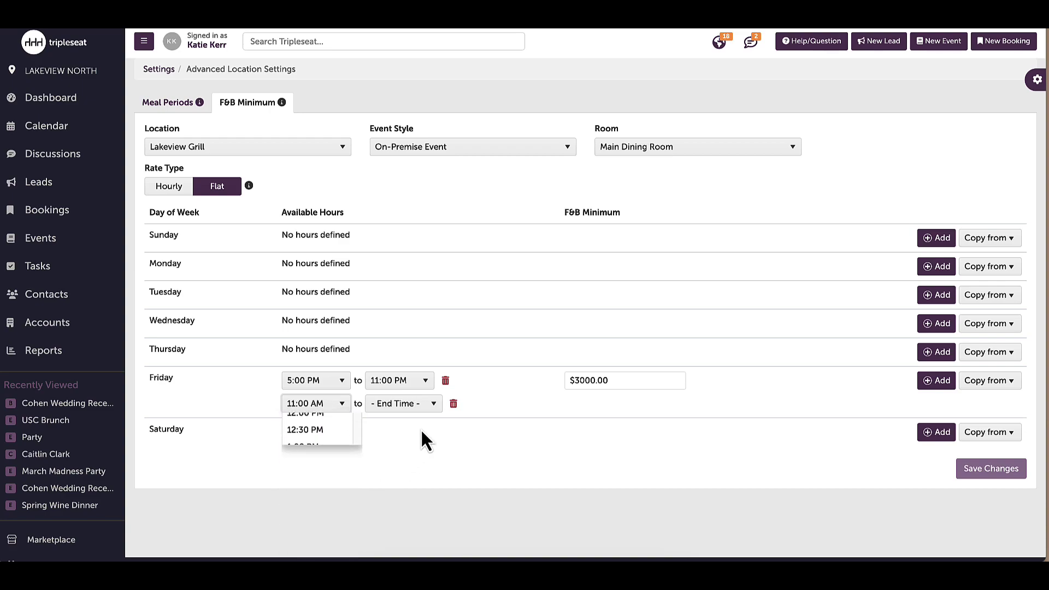
click(432, 406)
drag(441, 457, 441, 516)
click(389, 543)
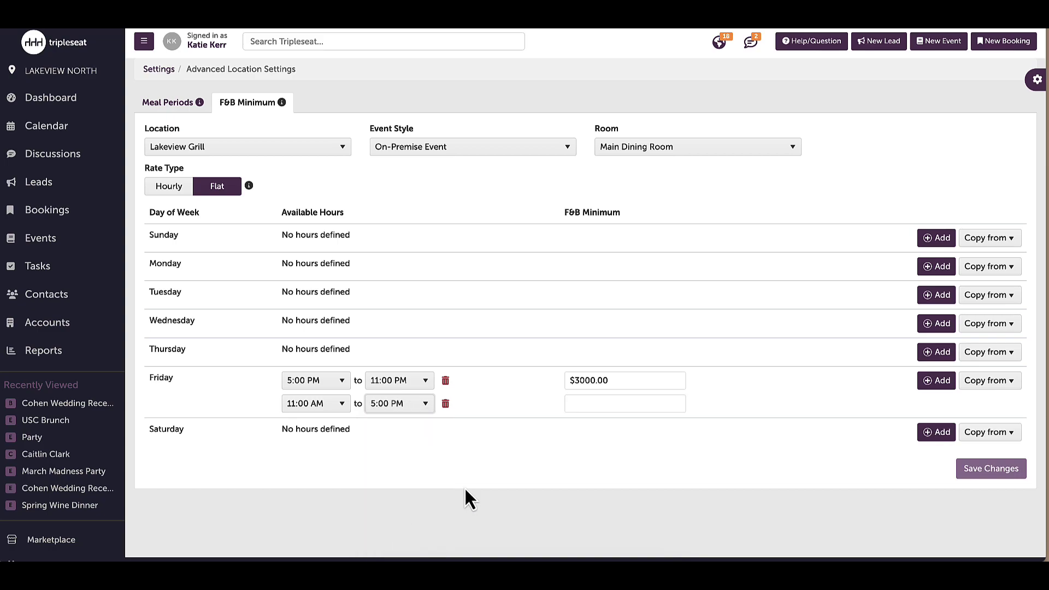
click(582, 403)
text($500.00)
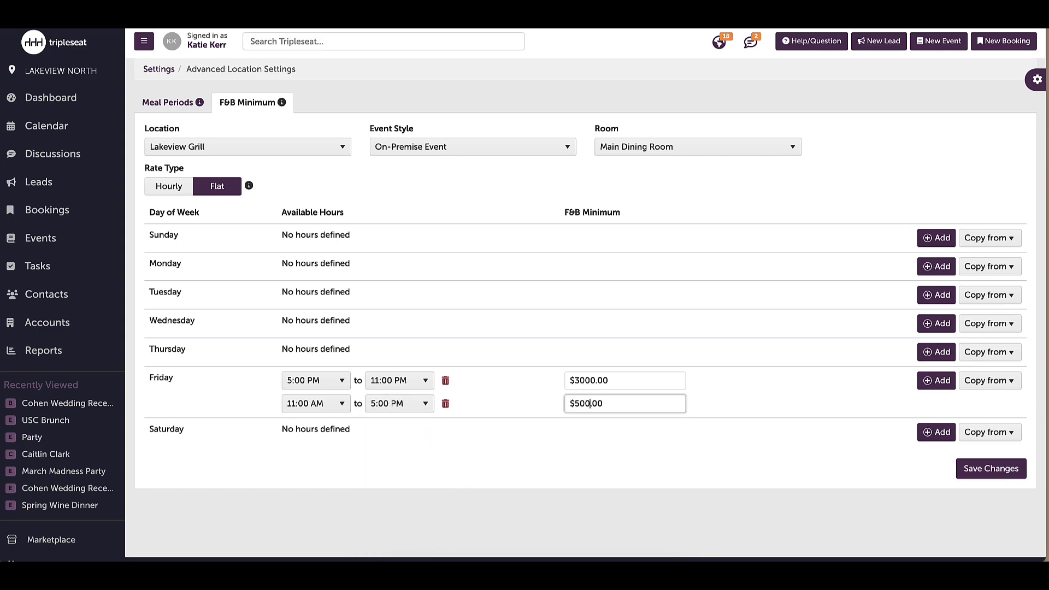
click(740, 409)
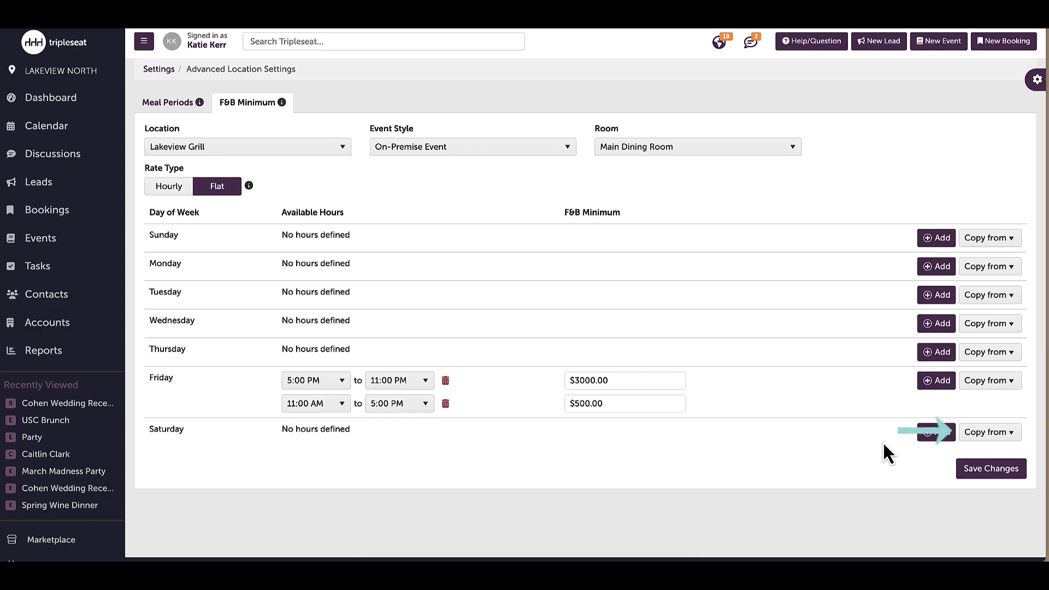
- Copy Friday's periods to Saturday, set Saturday's 5:00 PM to 11:00 PM minimum to $3500.00 and save the changes
click(1008, 445)
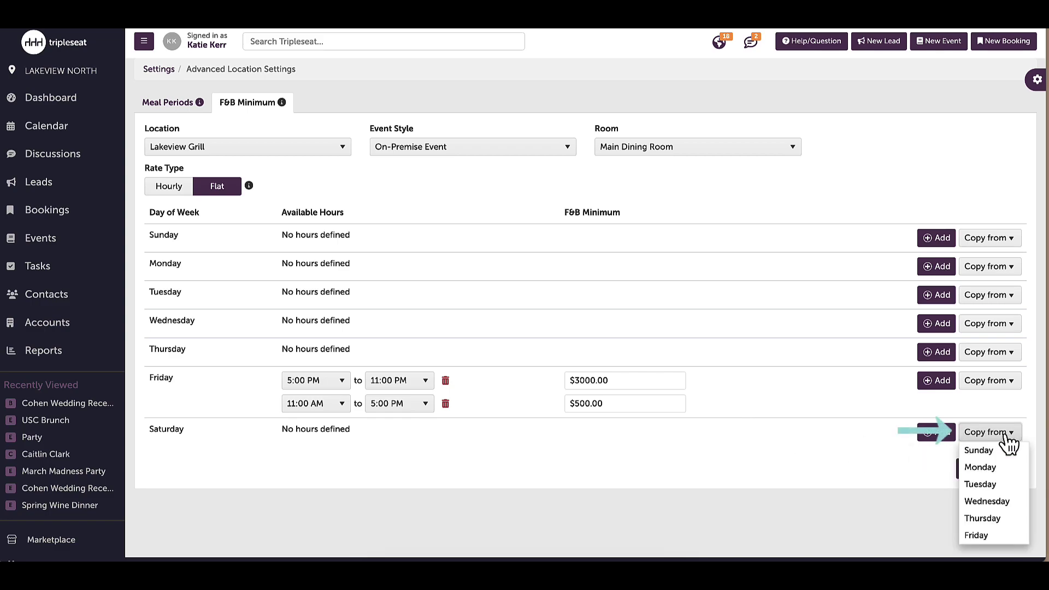
click(978, 535)
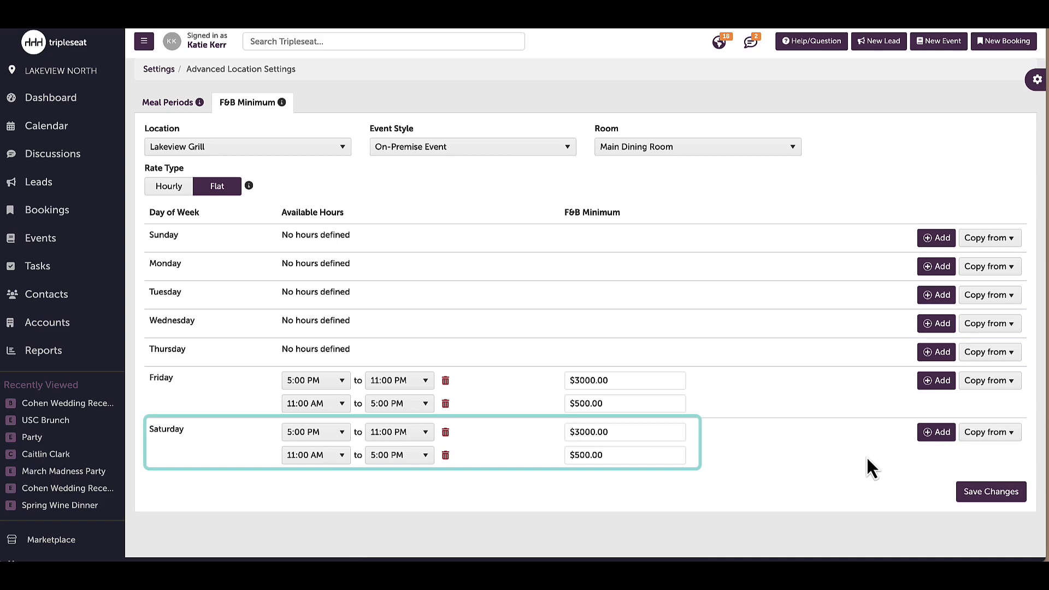
click(586, 432)
text($3500.00)
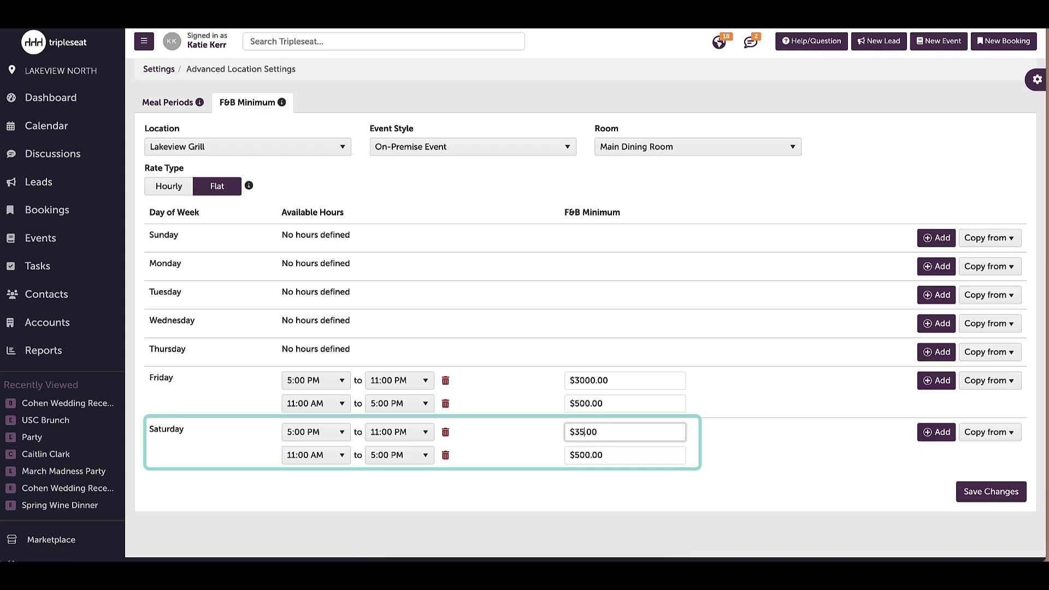
click(748, 440)
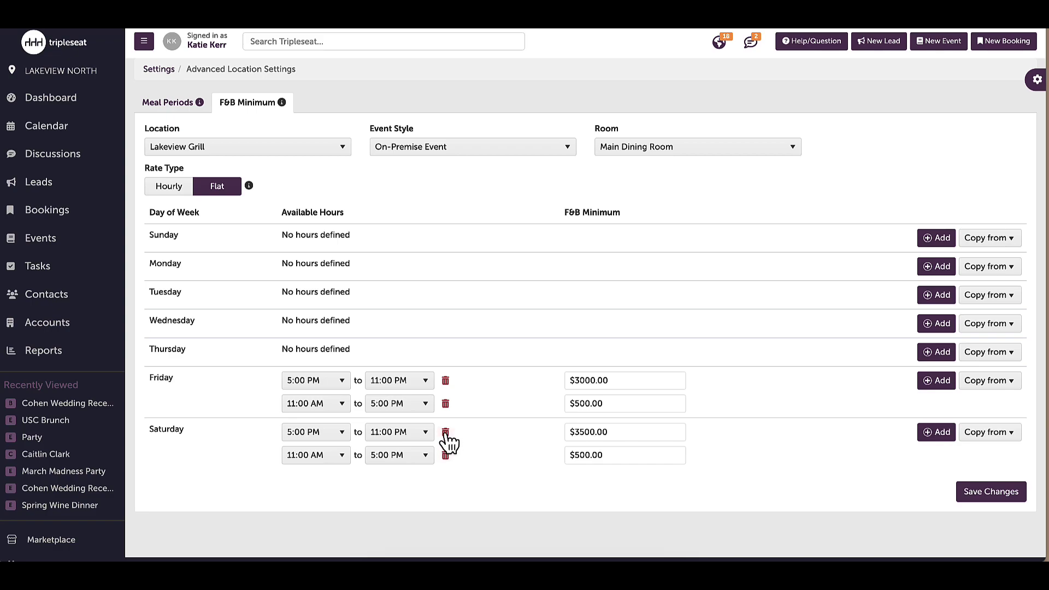
click(988, 493)
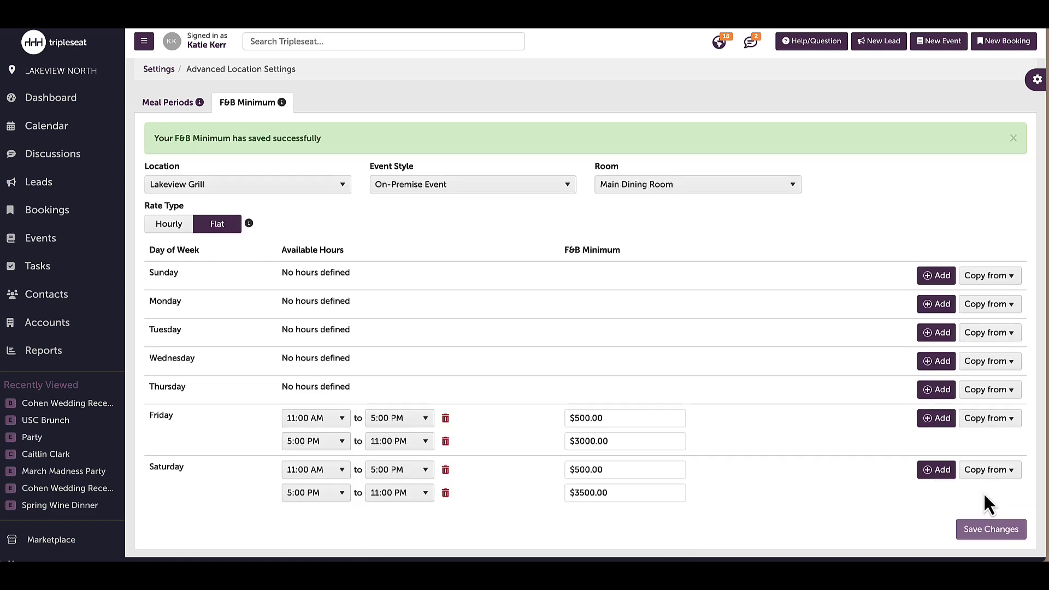
- Switch to the Bar & Lounge room with a Flat rate and add a Sunday period starting at 5:00 PM
click(787, 189)
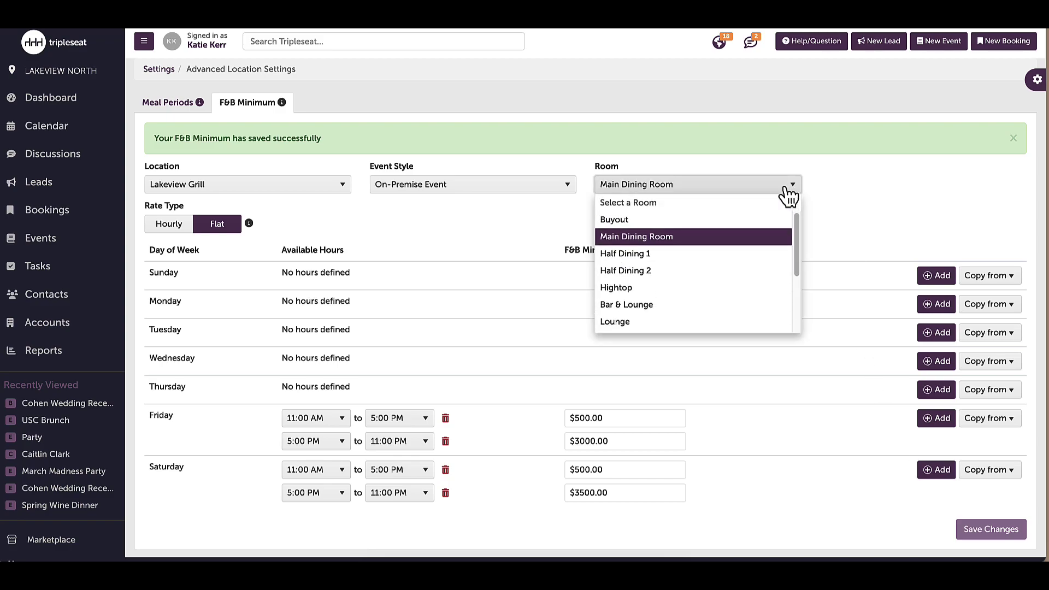
click(711, 306)
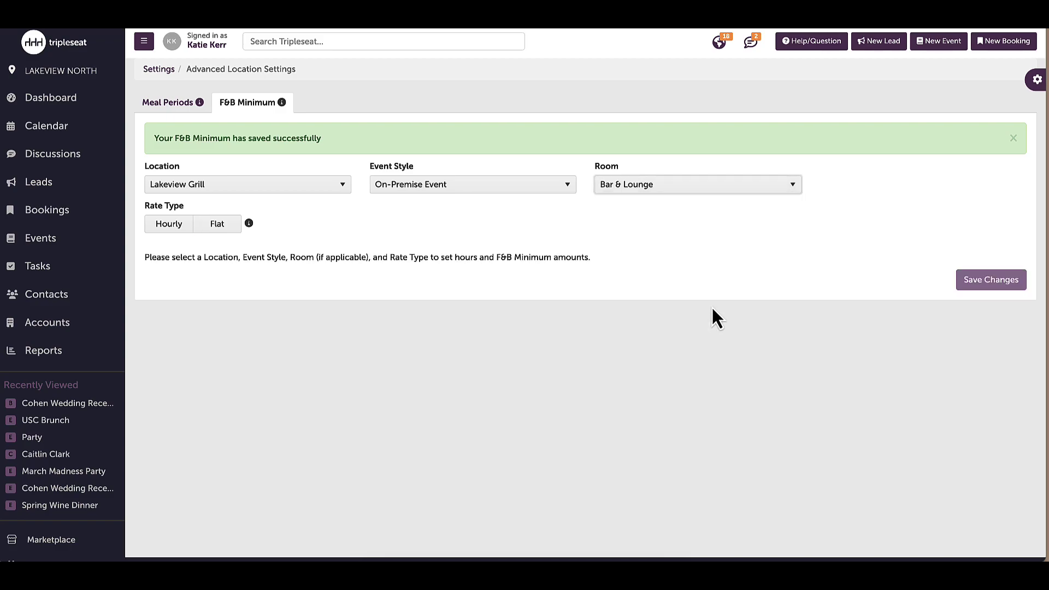
click(217, 226)
click(938, 277)
click(306, 275)
scroll(303, 355, down, 5)
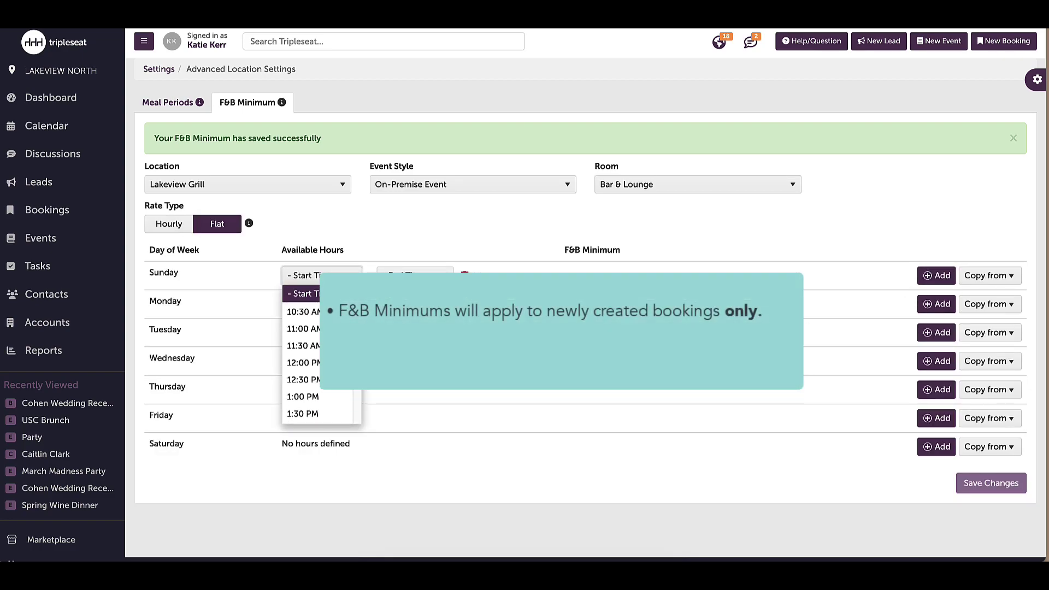
scroll(303, 359, down, 5)
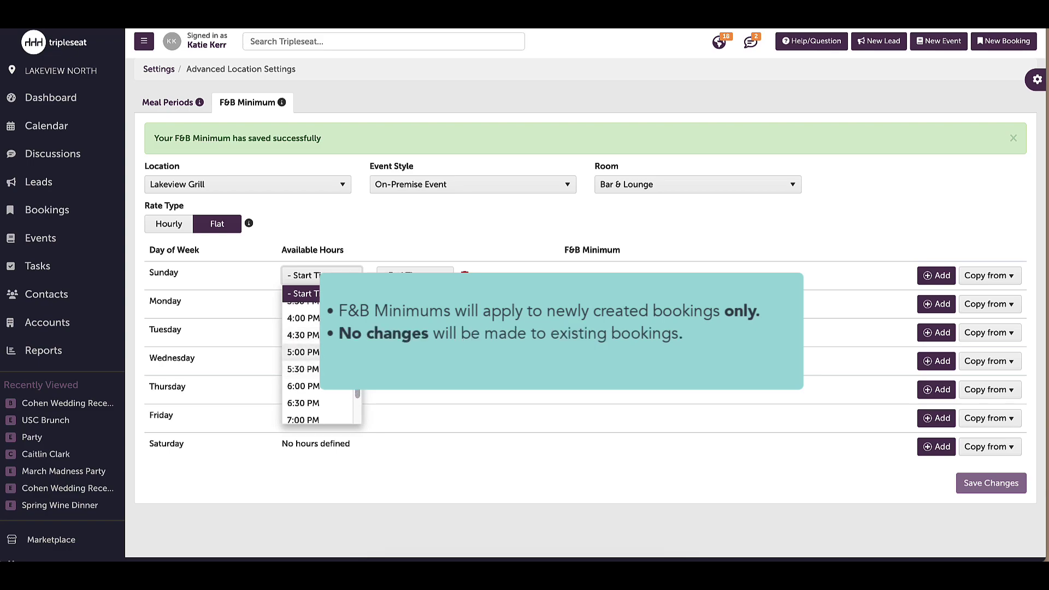
click(303, 359)
click(403, 270)
scroll(405, 398, down, 5)
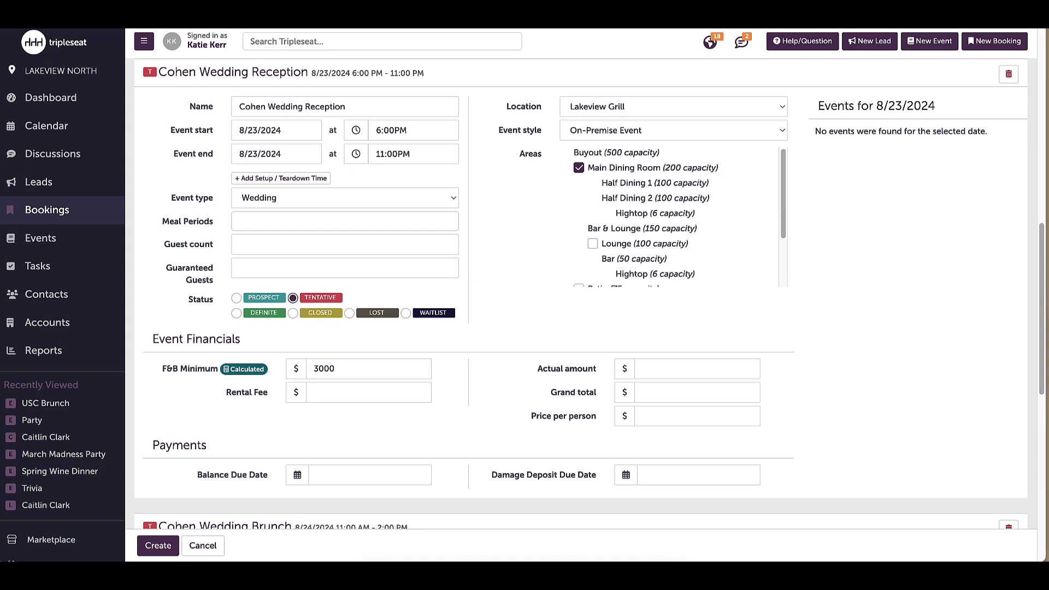
- Review the new wedding booking's brunch event and booking details, create the booking and open its list of events
drag(1042, 297, 1042, 412)
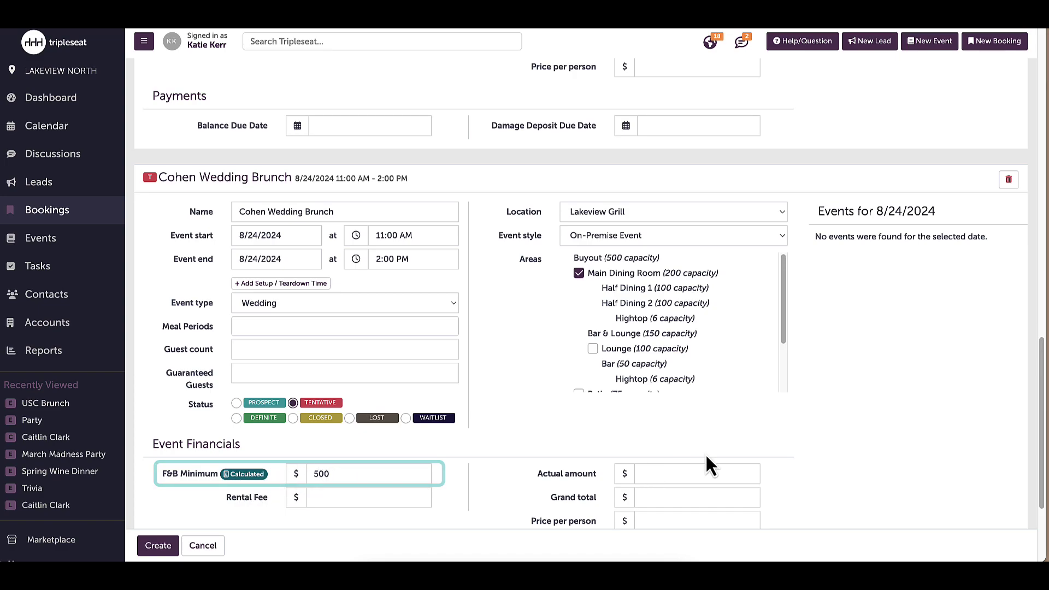
scroll(1043, 399, up, 15)
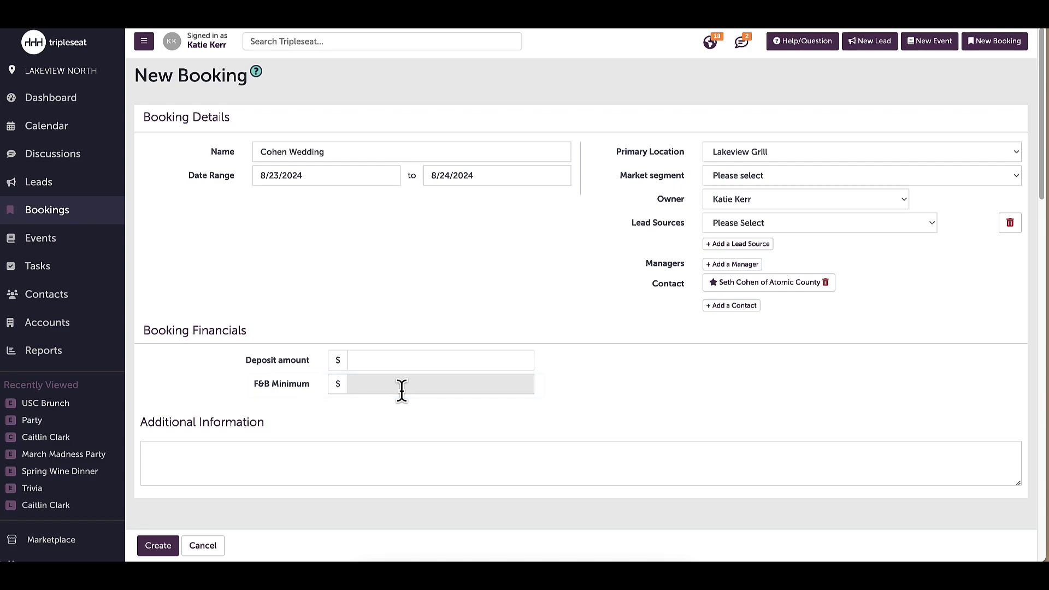
click(160, 549)
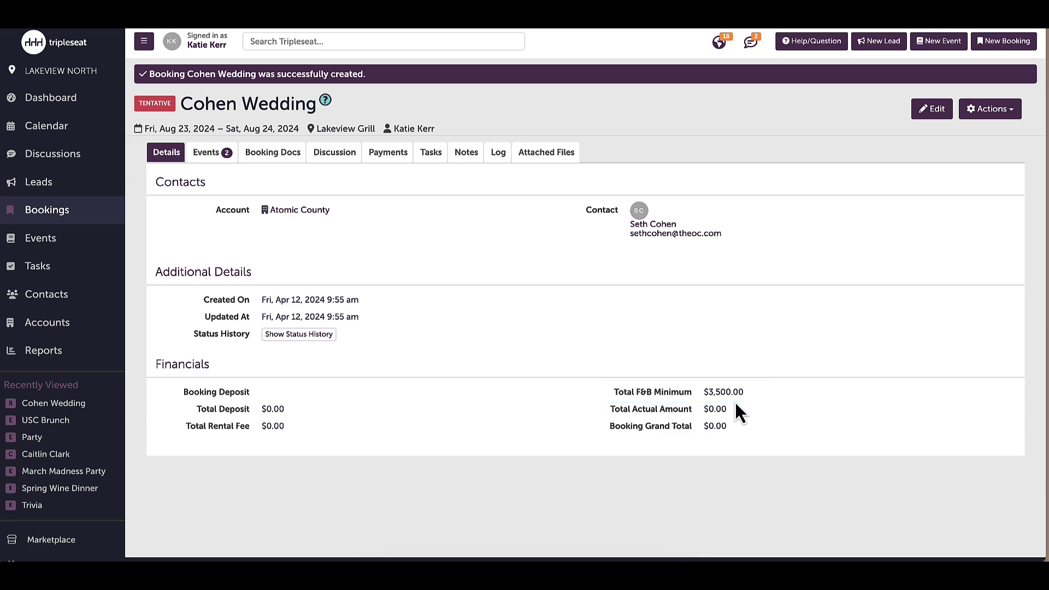
click(215, 153)
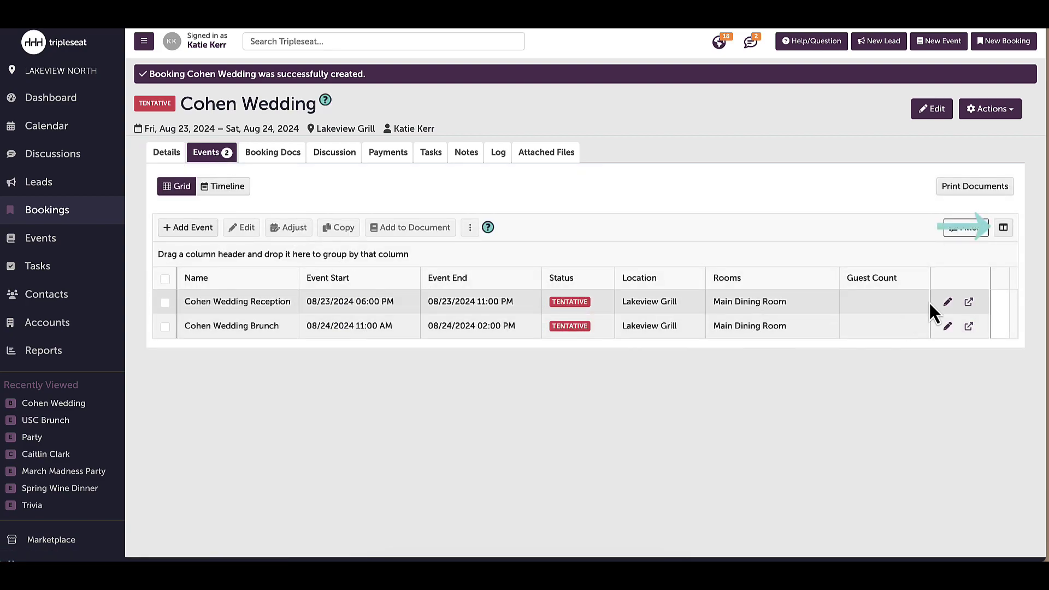
- Add the F&B Minimum column to the booking's events grid, placed directly after Event End
click(1003, 227)
click(388, 364)
click(507, 236)
drag(589, 298, 587, 229)
click(623, 458)
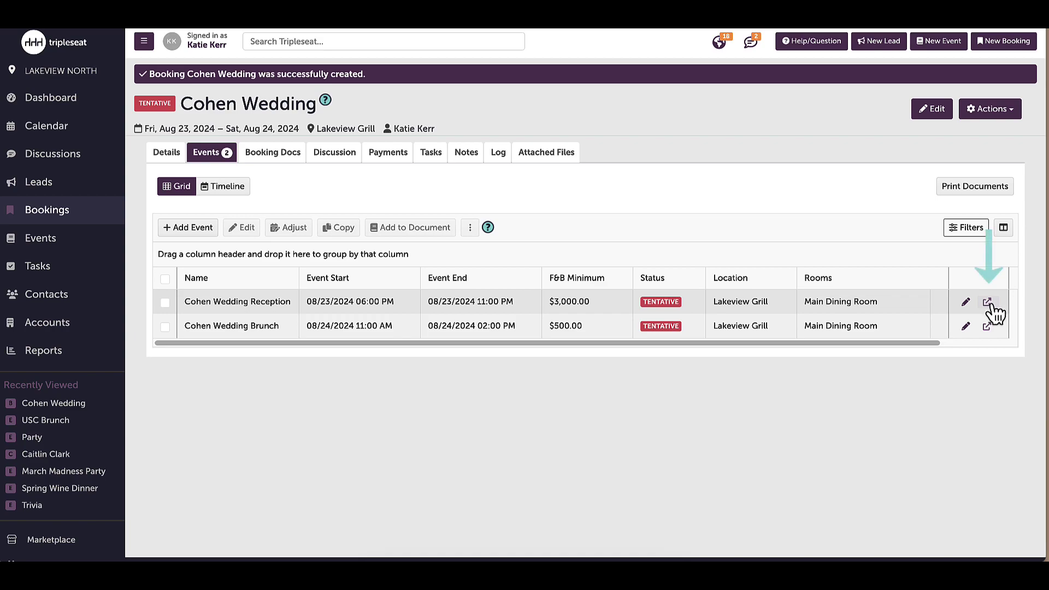
- Open the wedding reception event and view the Main Dining Room settings behind its calculated F&B minimum
click(990, 304)
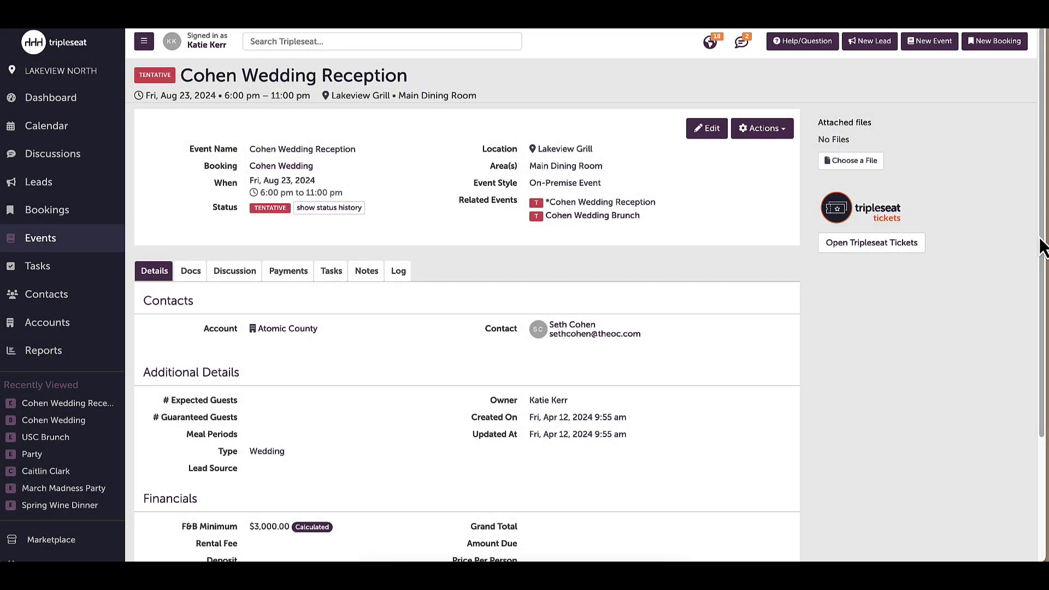
scroll(1041, 247, down, 1)
scroll(1044, 247, down, 1)
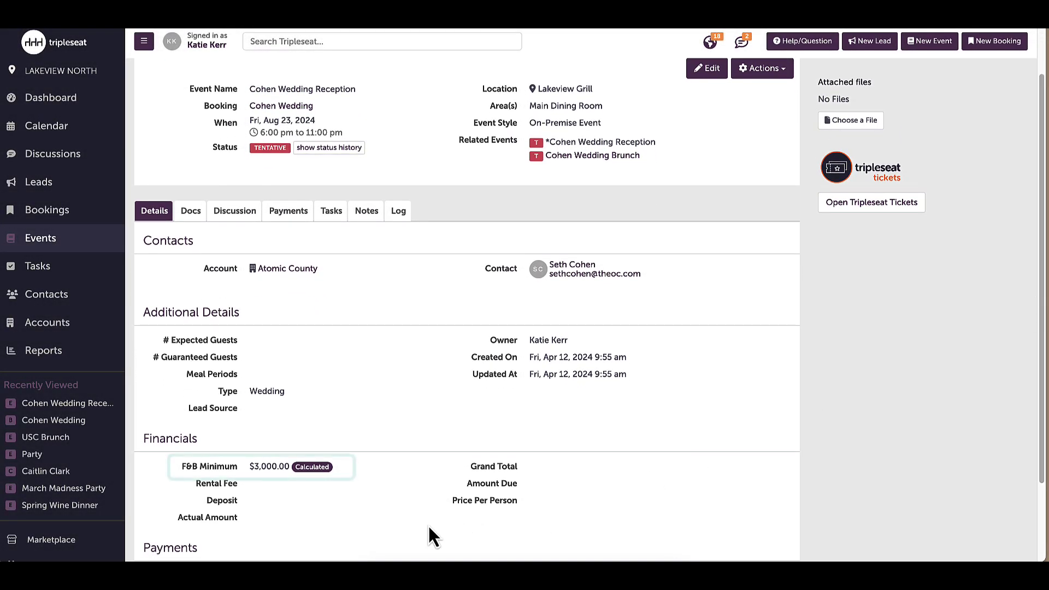
click(319, 471)
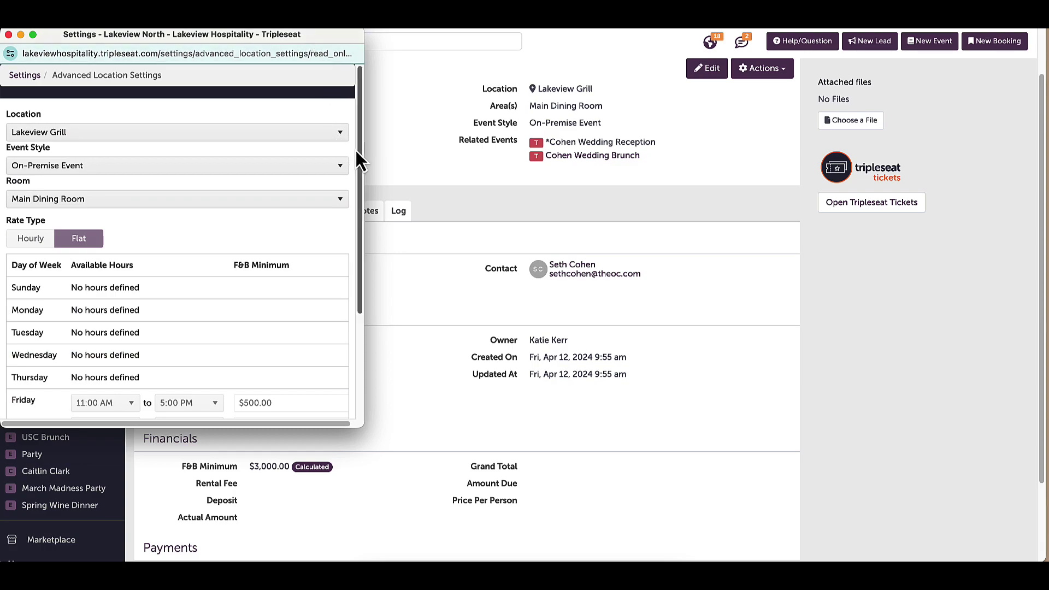
drag(358, 151, 355, 244)
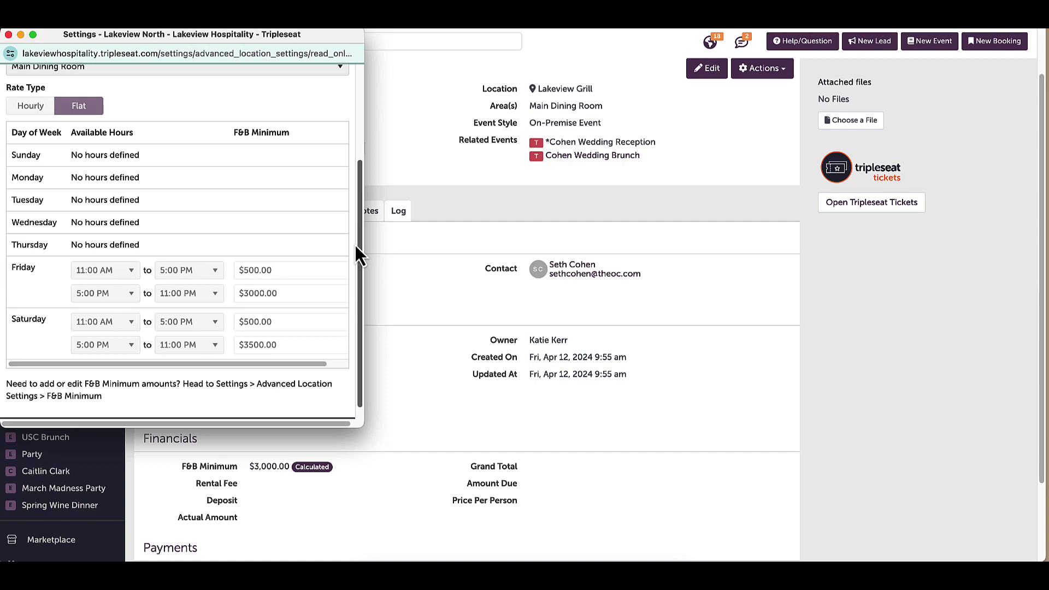
- View the Lounge's F&B minimums in the read-only settings and close that window
drag(355, 243, 363, 216)
click(341, 110)
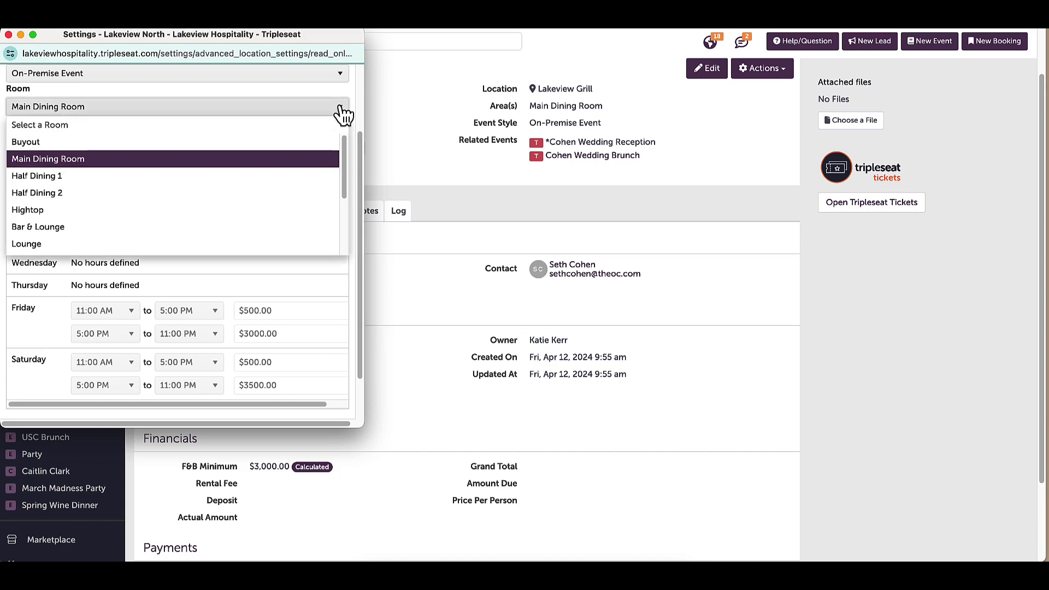
click(29, 247)
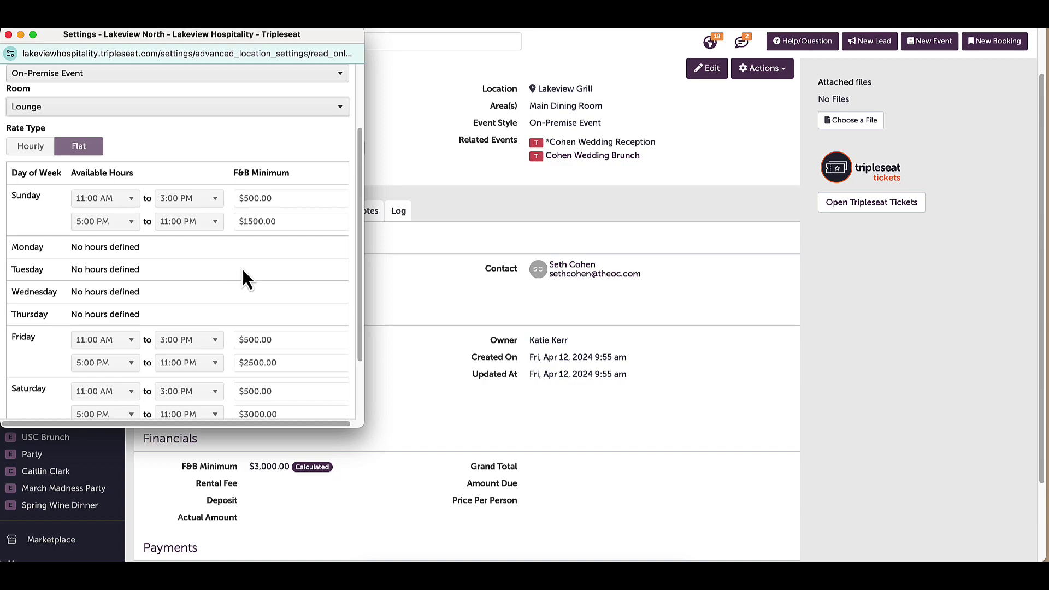
drag(359, 241, 367, 297)
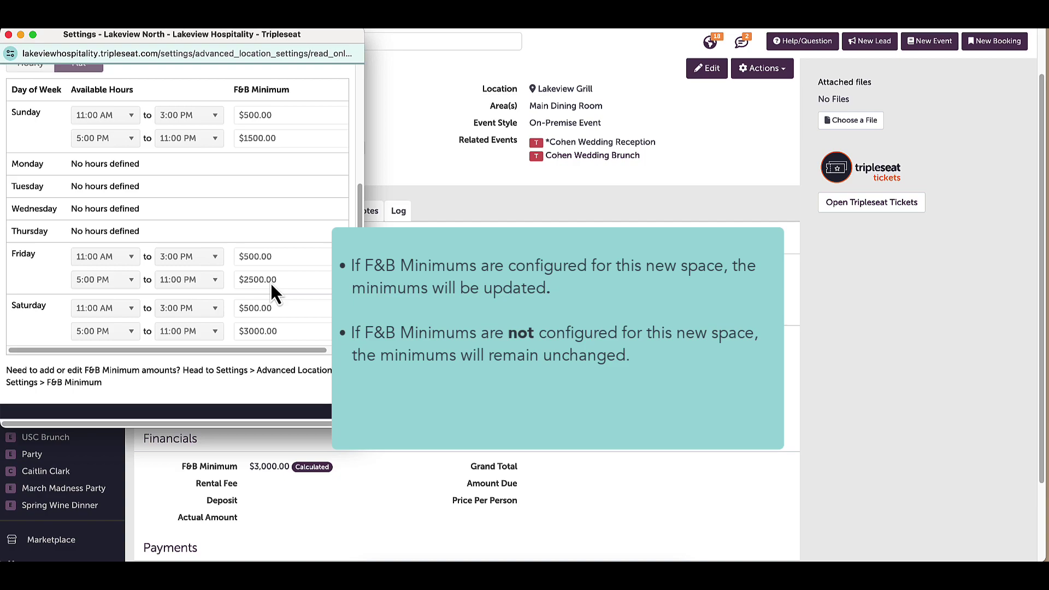
click(8, 34)
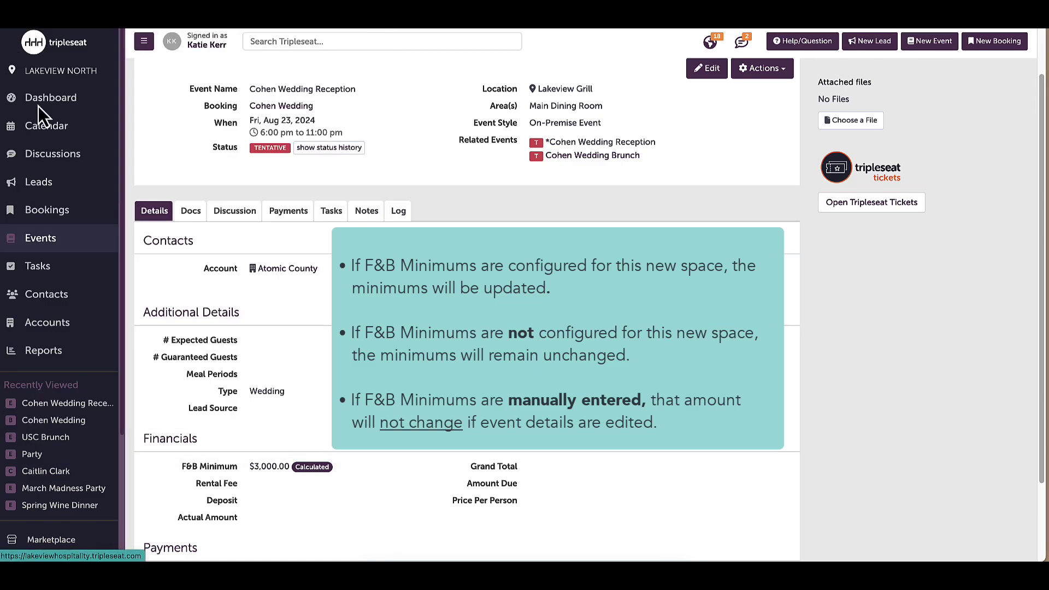
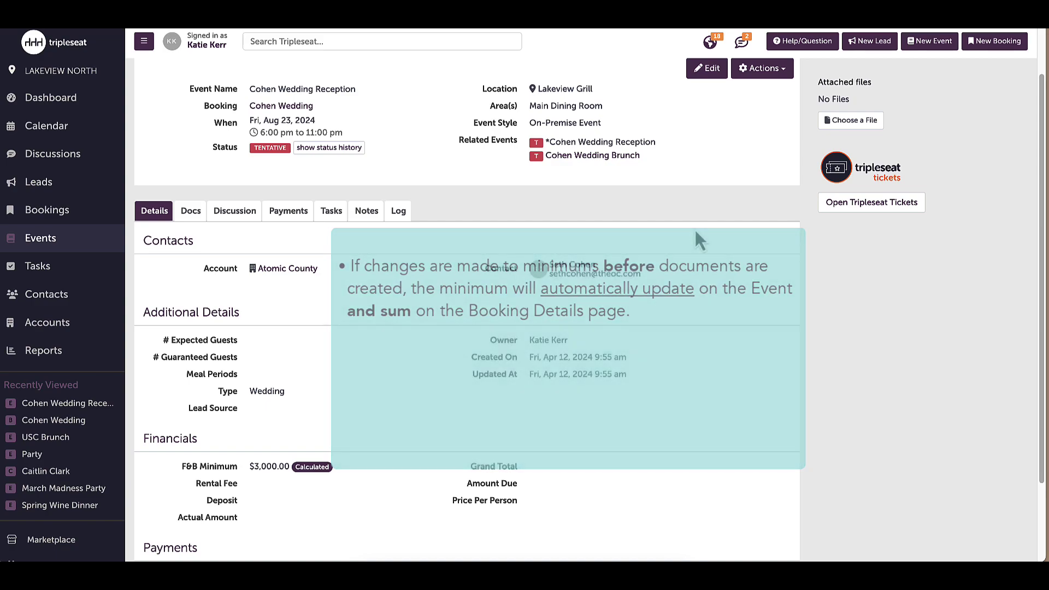
- Set the wedding reception event's F&B minimum to 4000 and update the event
click(710, 69)
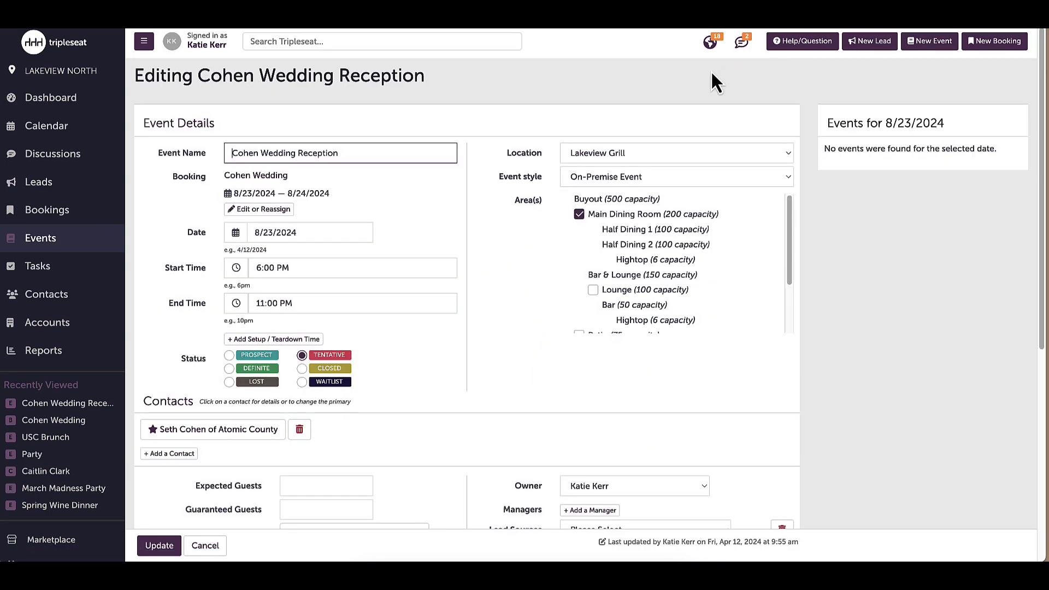
scroll(523, 423, down, 5)
triple_click(381, 362)
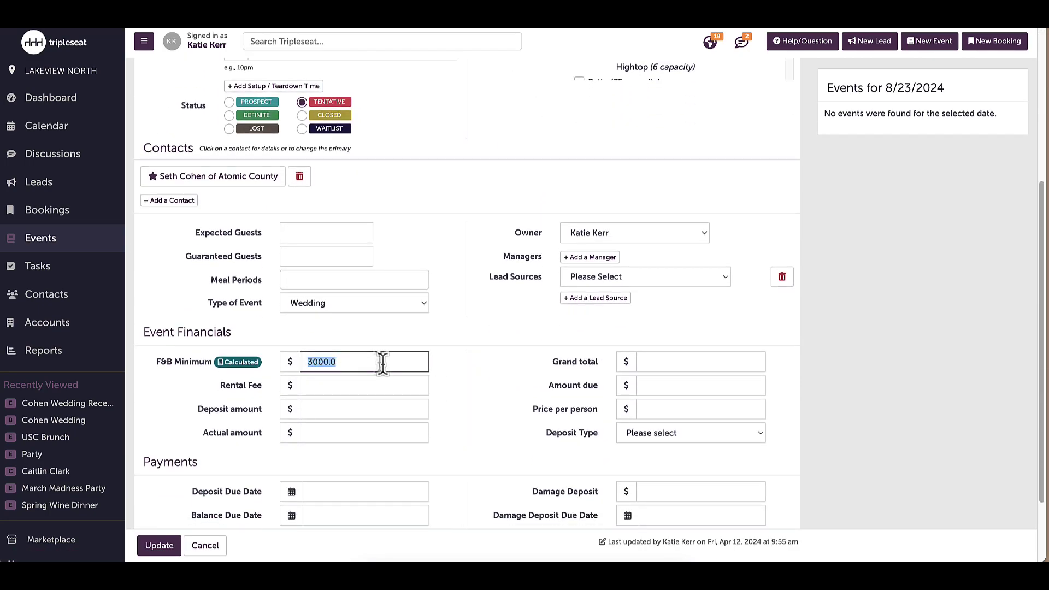
text(4000)
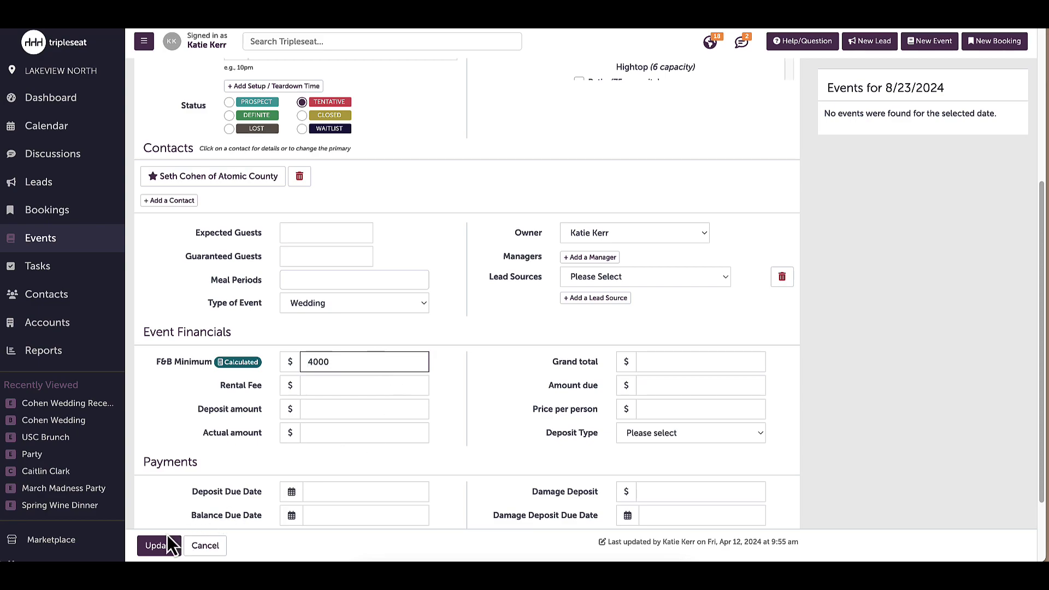
click(168, 537)
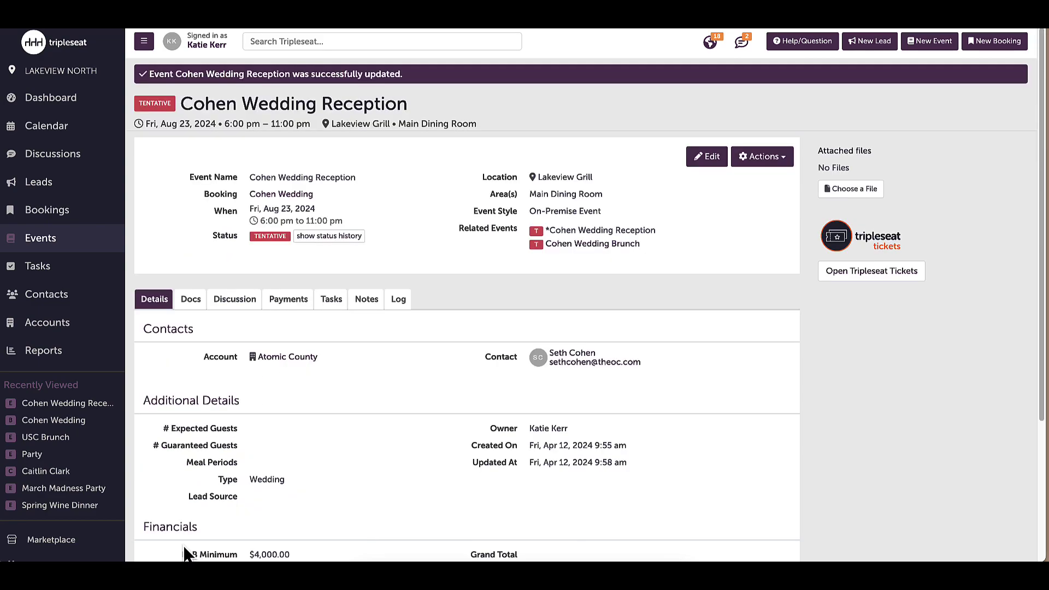
scroll(304, 508, down, 1)
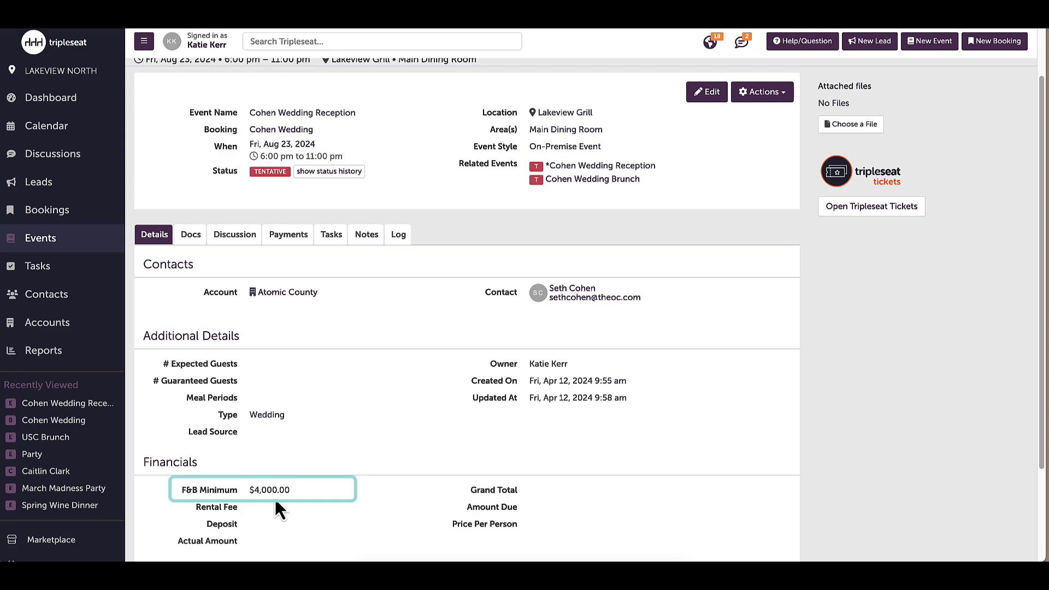
- From the parent booking, create a Restaurant Booking Contract & Events document that includes all events
click(299, 136)
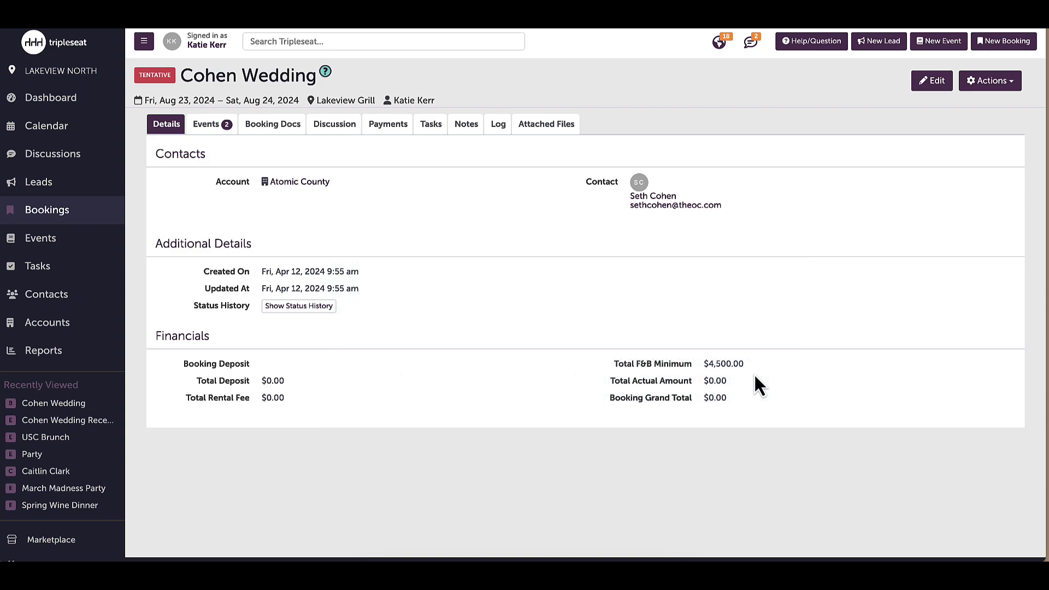
click(281, 130)
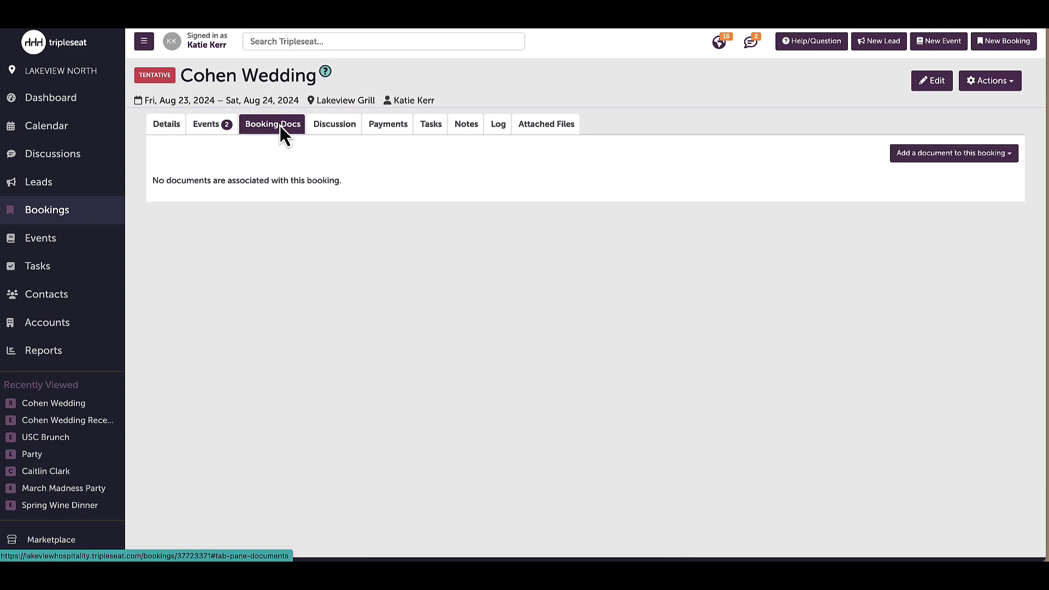
click(981, 154)
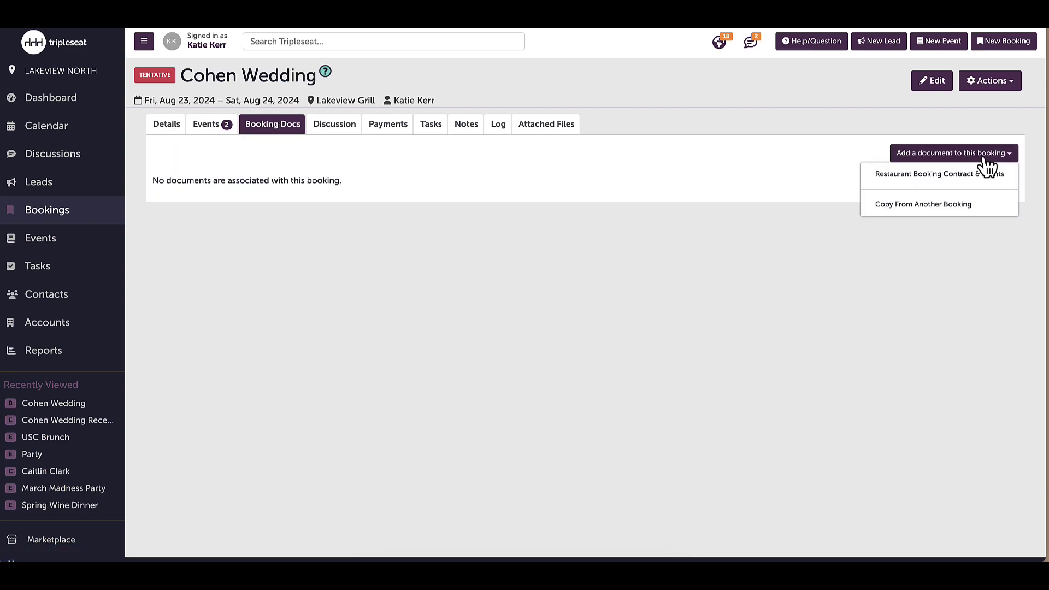
click(970, 180)
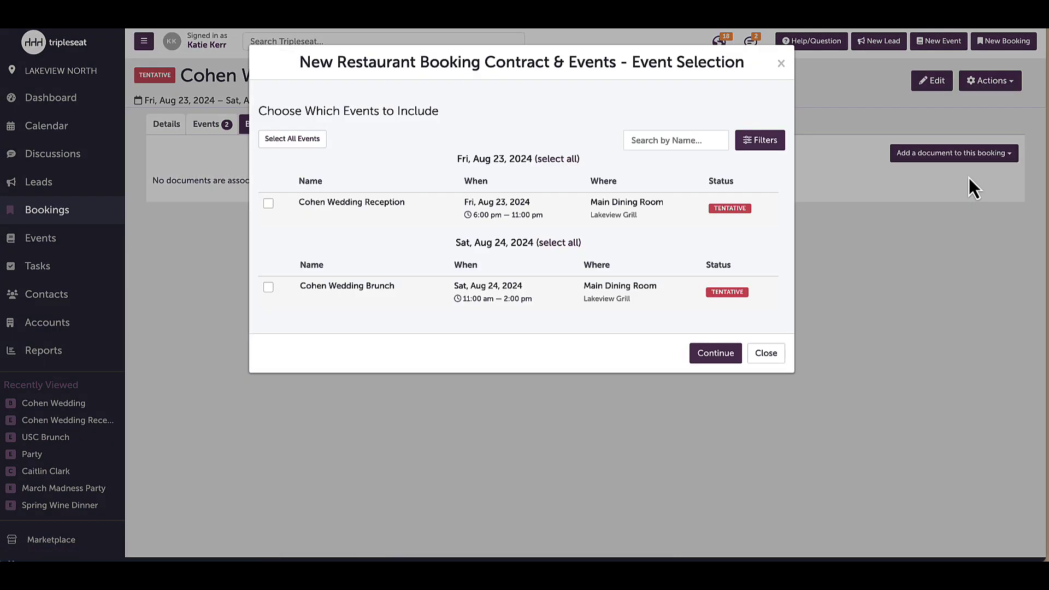
click(323, 140)
click(727, 356)
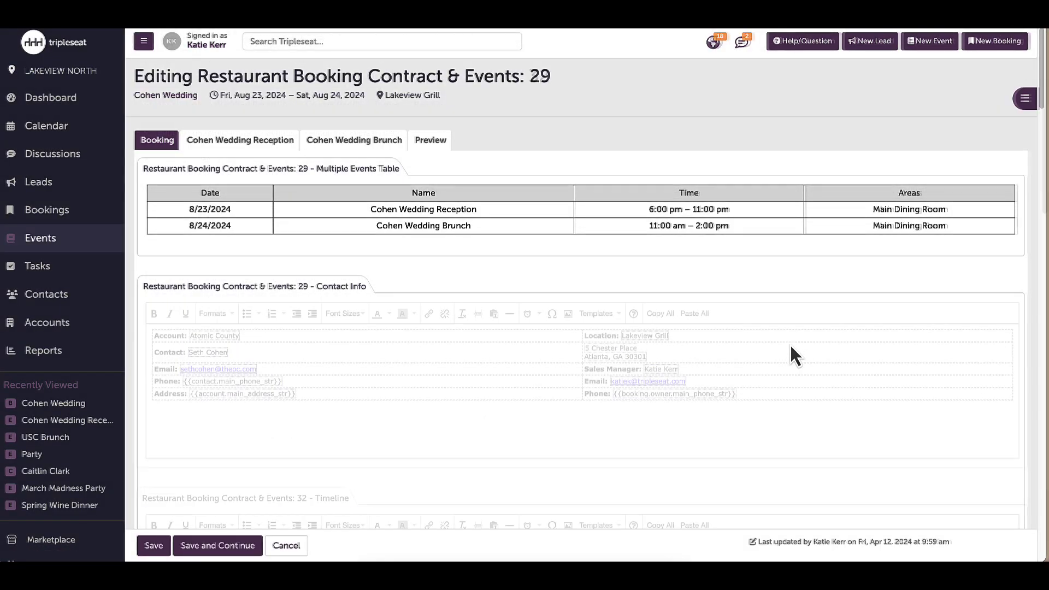
- Review the booking-level Billing Widget in the new contract document
scroll(1010, 170, down, 10)
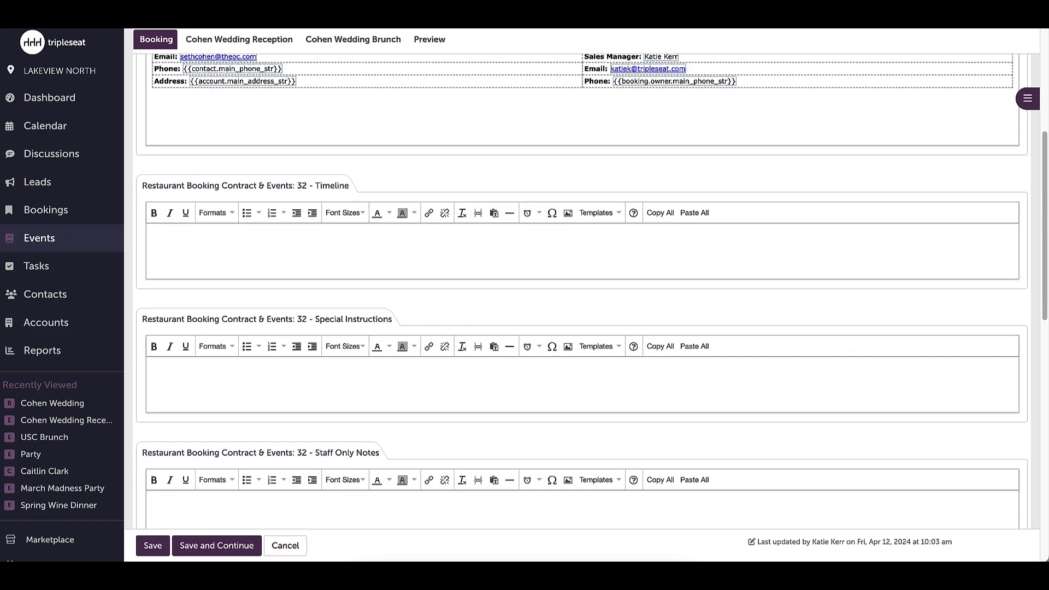
scroll(592, 272, down, 4)
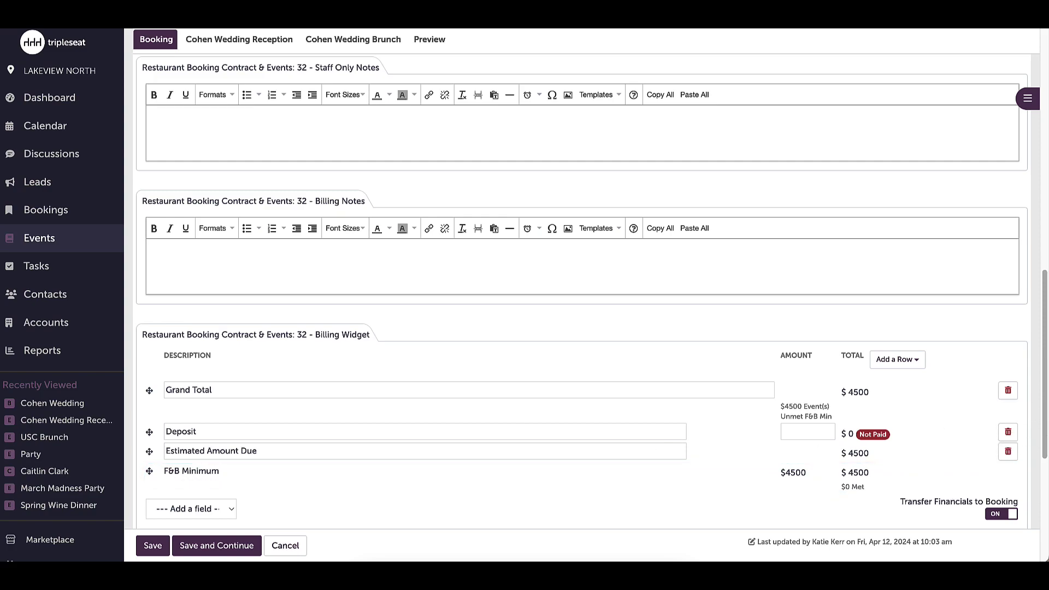
drag(1046, 423, 1044, 183)
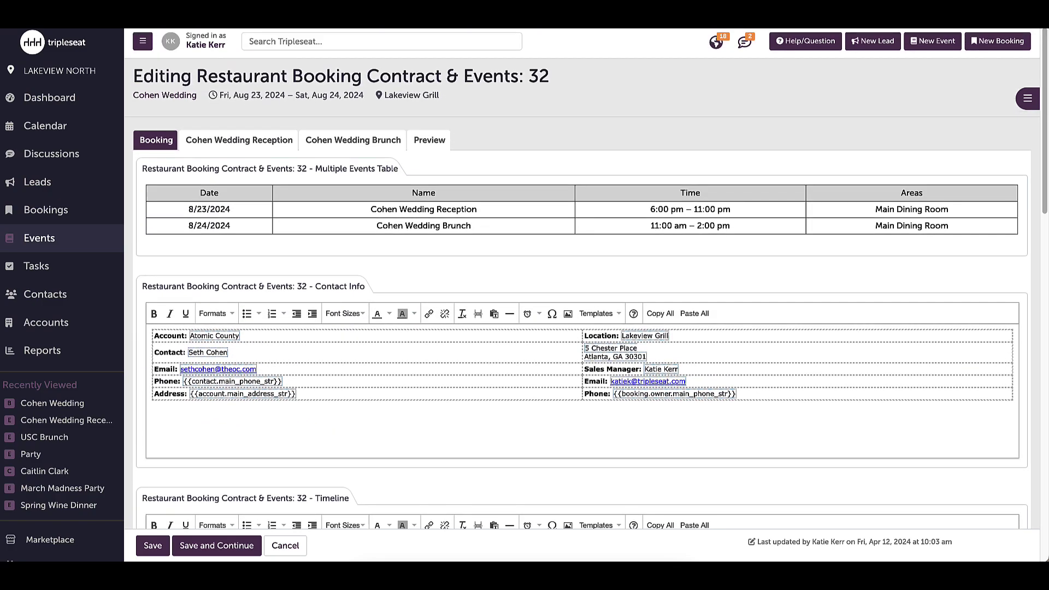
- Add Small Cheese Board, Shrimp Cocktail and Buffalo Chicken Cups from Passed Appetizers to the reception's Food section
click(236, 143)
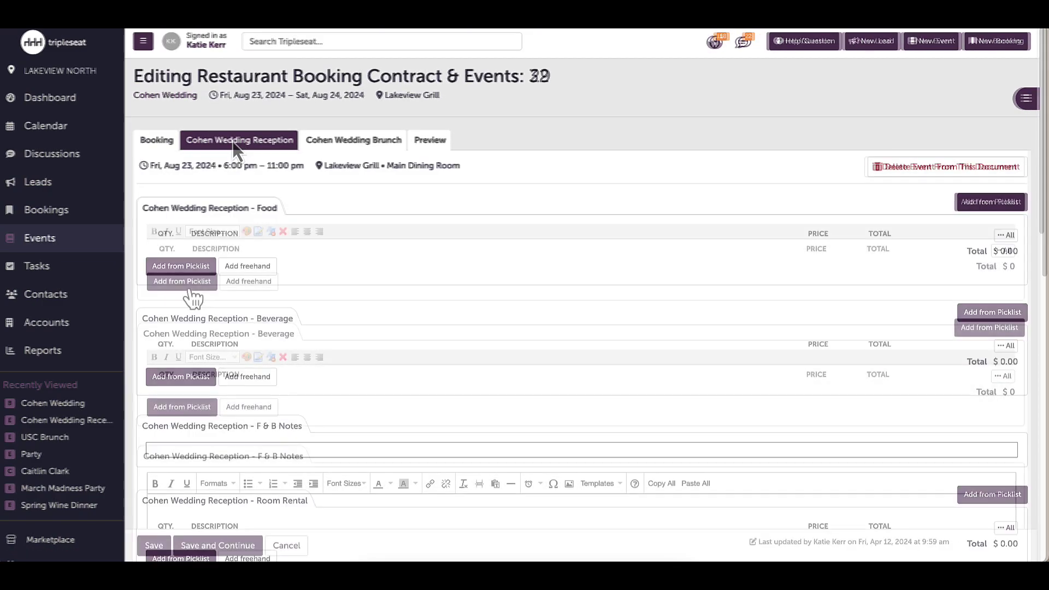
click(236, 281)
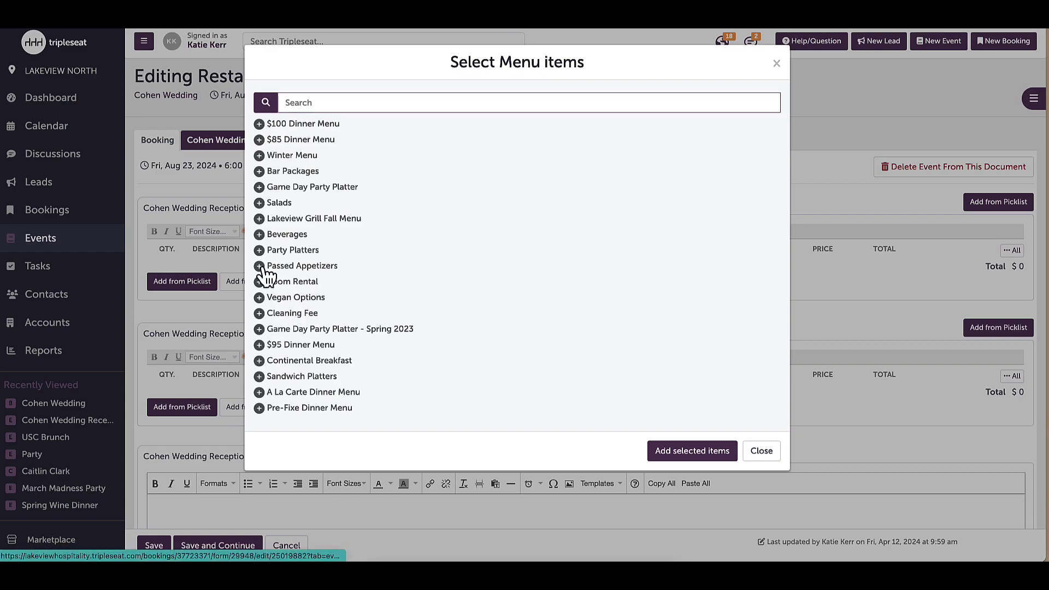
click(259, 265)
click(254, 283)
click(255, 304)
click(255, 322)
scroll(649, 468, down, 3)
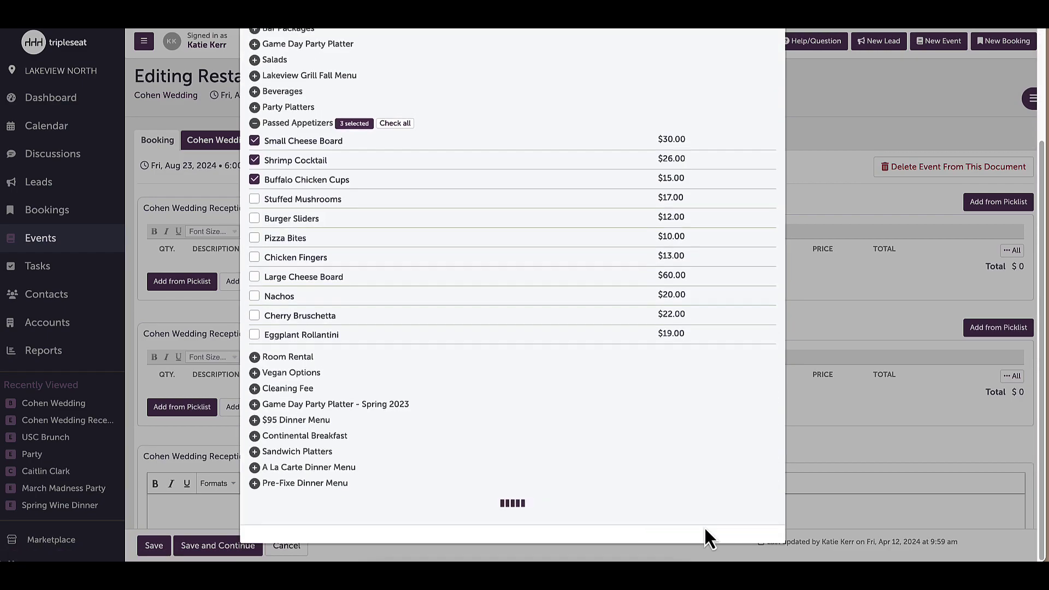
click(510, 501)
- Set the quantity of each of the reception's three food items to 25
click(174, 271)
text(25)
click(175, 293)
text(25)
click(175, 317)
text(25)
- Open the category and fee options of the F&B Minimum row in the reception's Billing Widget
scroll(175, 317, down, 1)
scroll(1043, 377, down, 15)
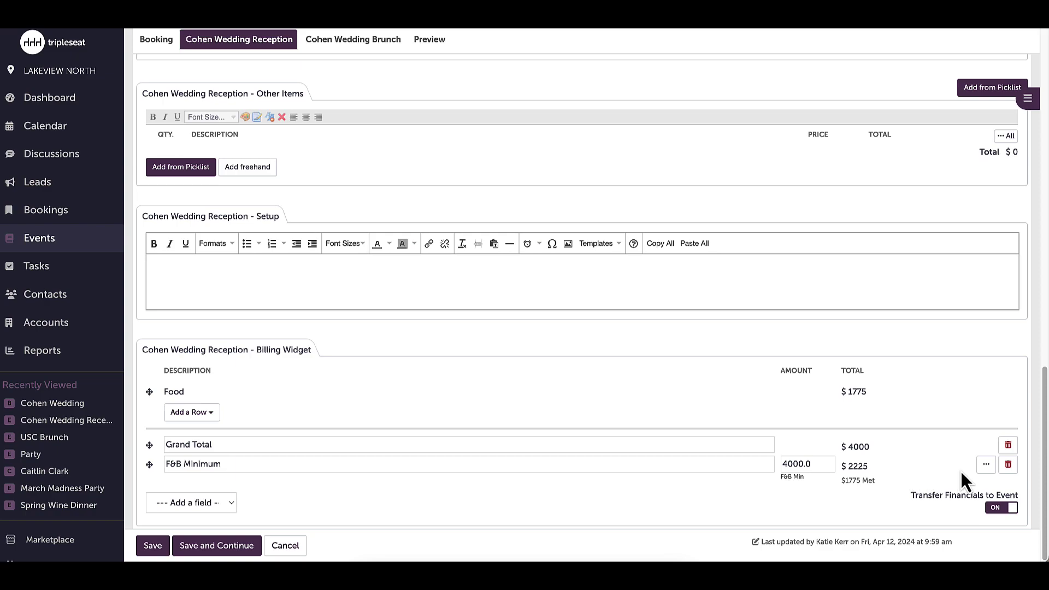
click(986, 465)
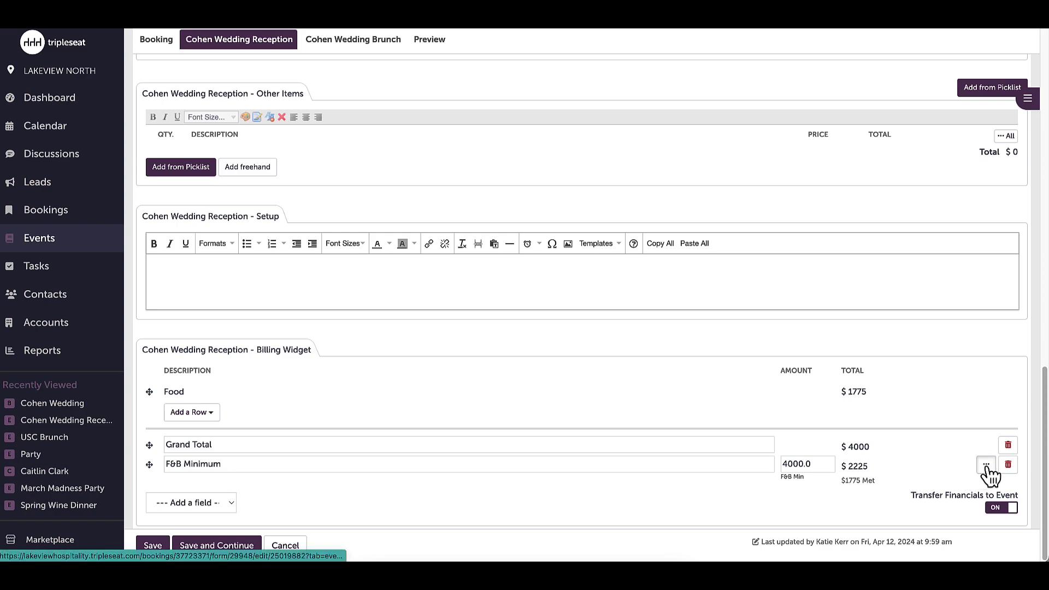
scroll(593, 292, down, 3)
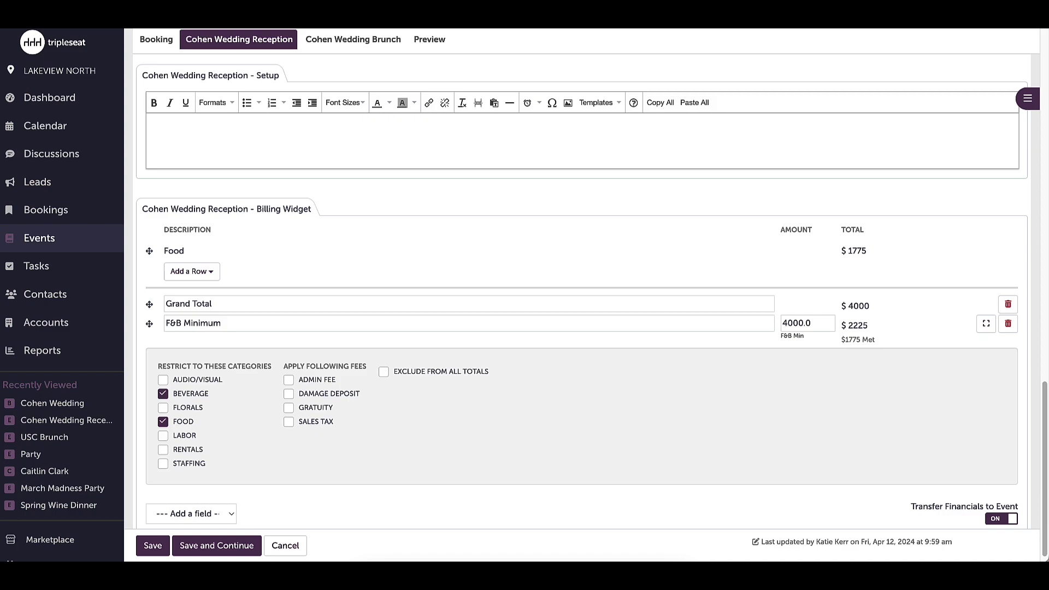
- Try excluding the reception's F&B minimum from all totals and revert the option
click(384, 374)
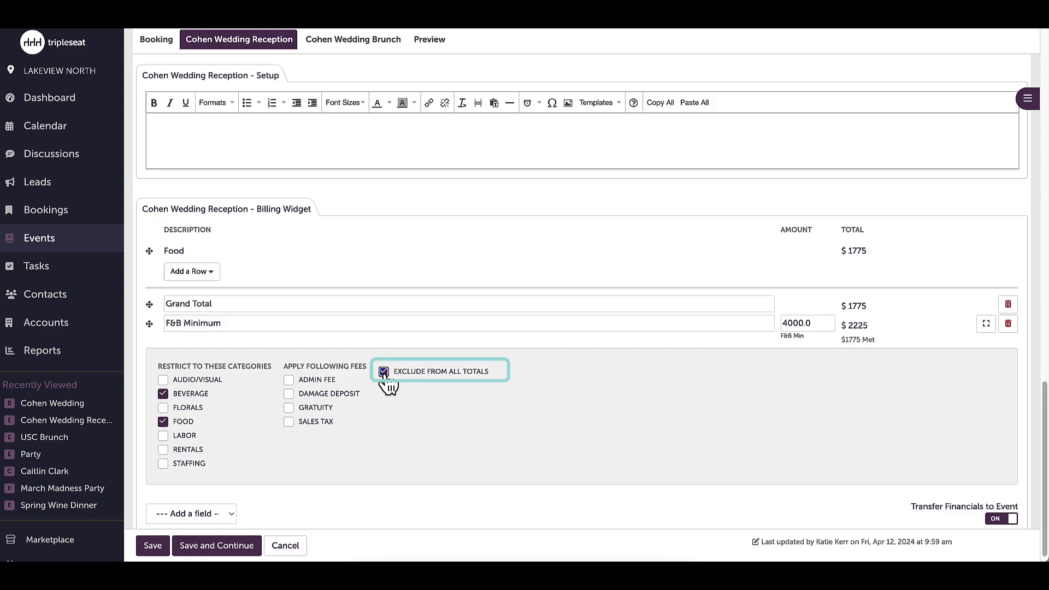
click(384, 373)
click(412, 410)
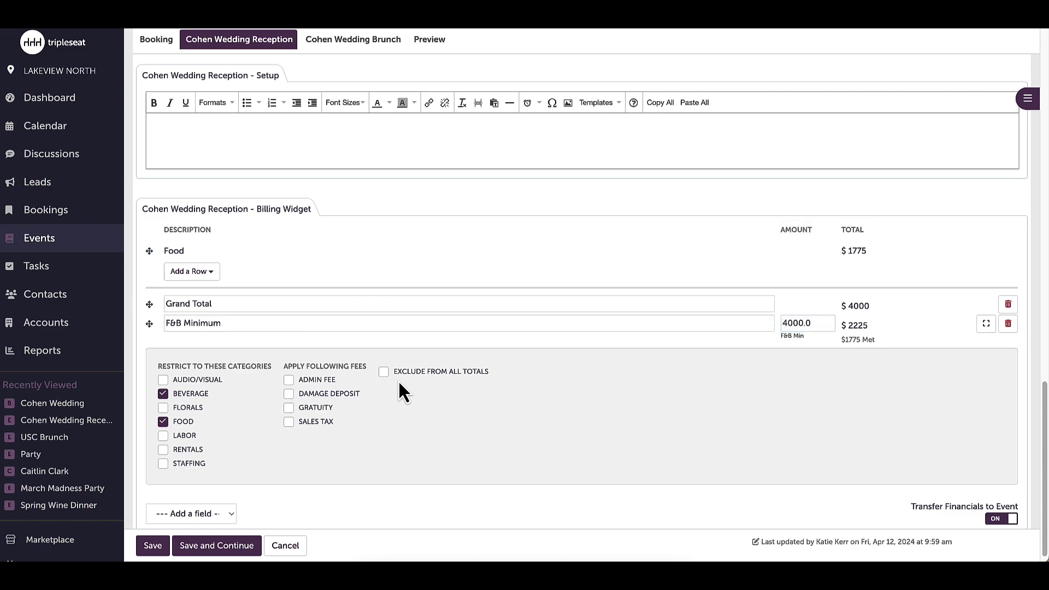
- Save the booking document and open its Contract to review the billing information
click(153, 547)
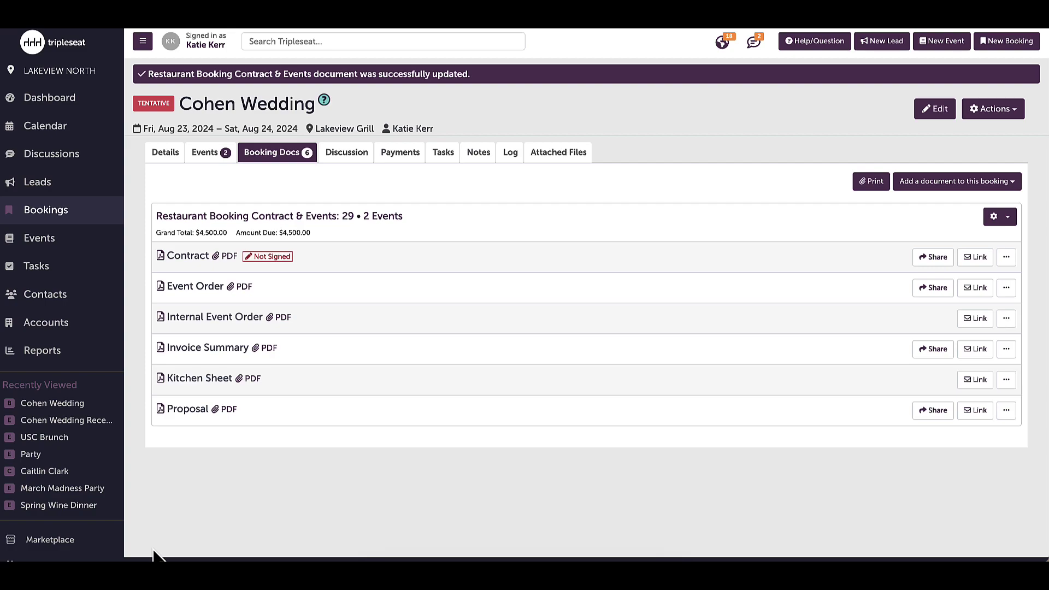
click(186, 255)
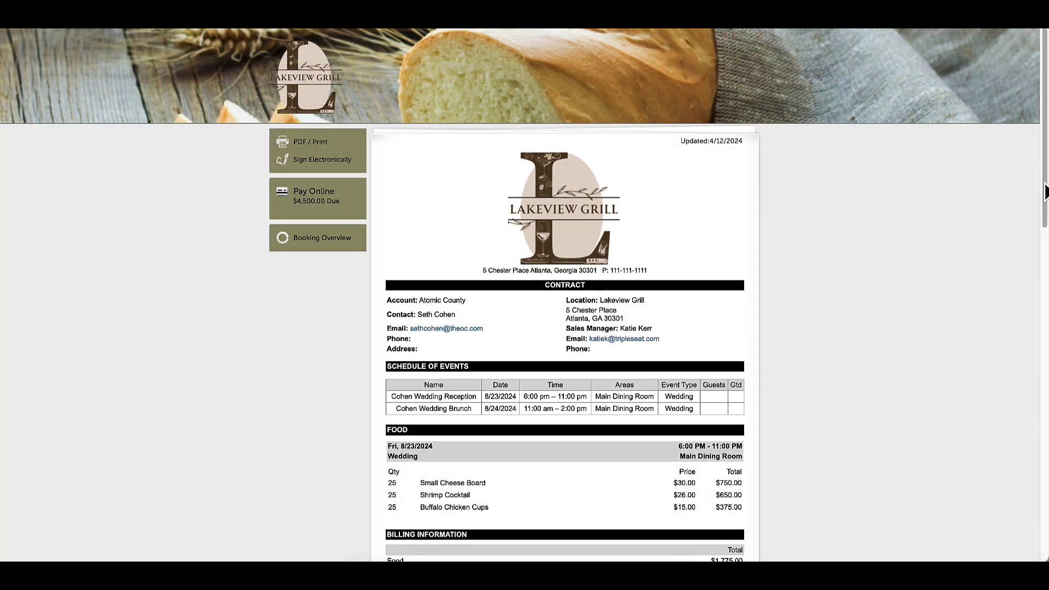
scroll(1044, 192, down, 5)
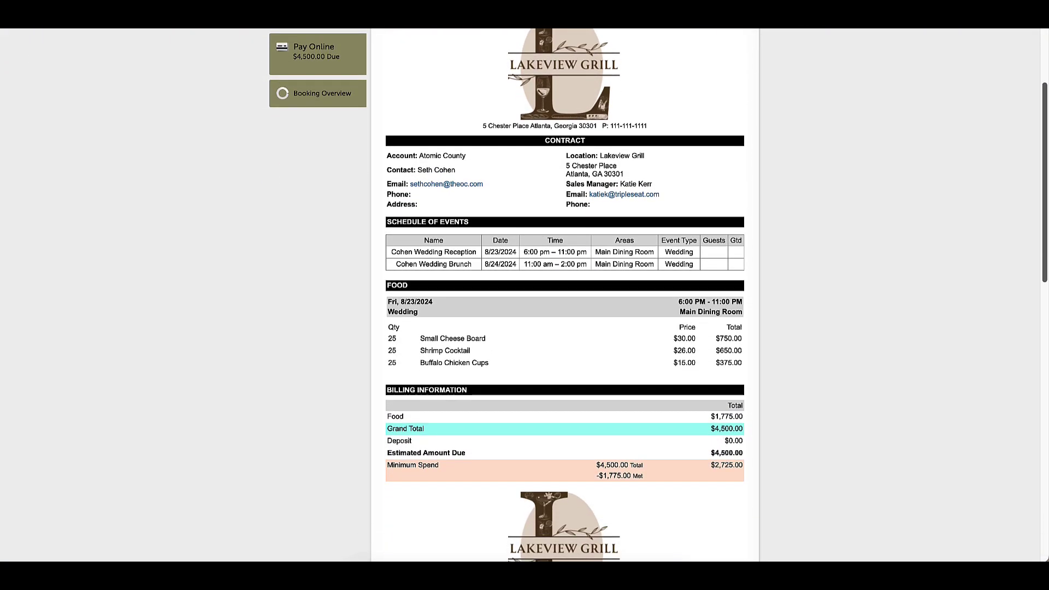
- Start a custom Booking Details Report and add the financial columns F&B Min and F&B Min Balance
scroll(1031, 323, down, 1)
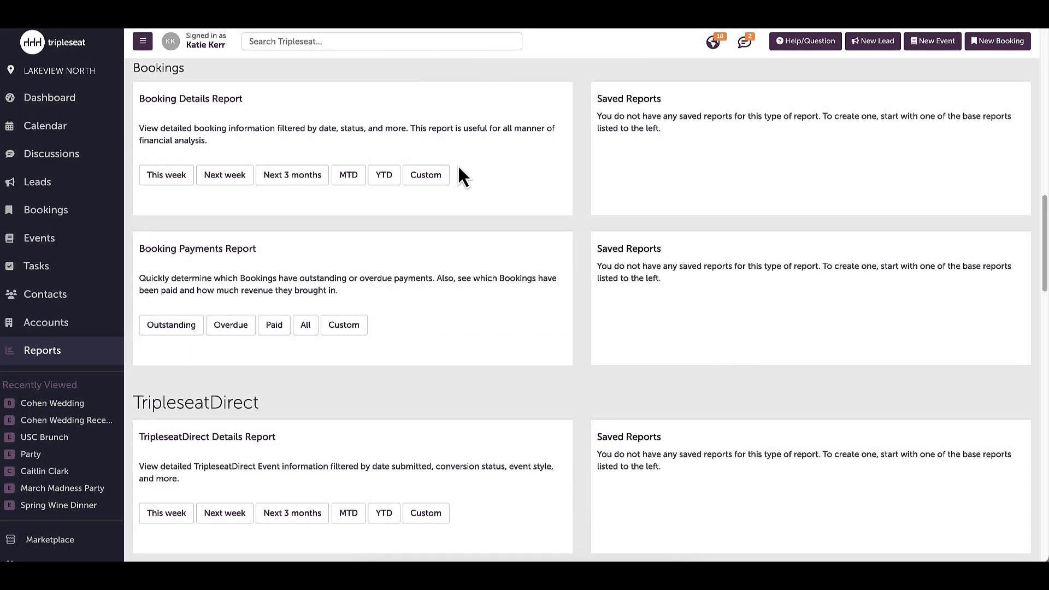
click(432, 181)
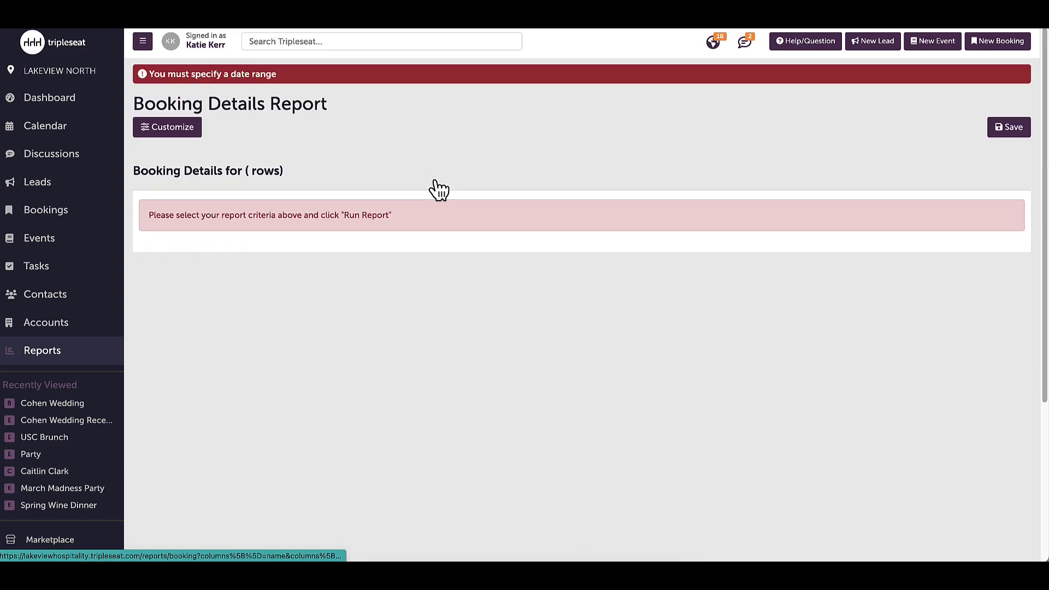
click(189, 132)
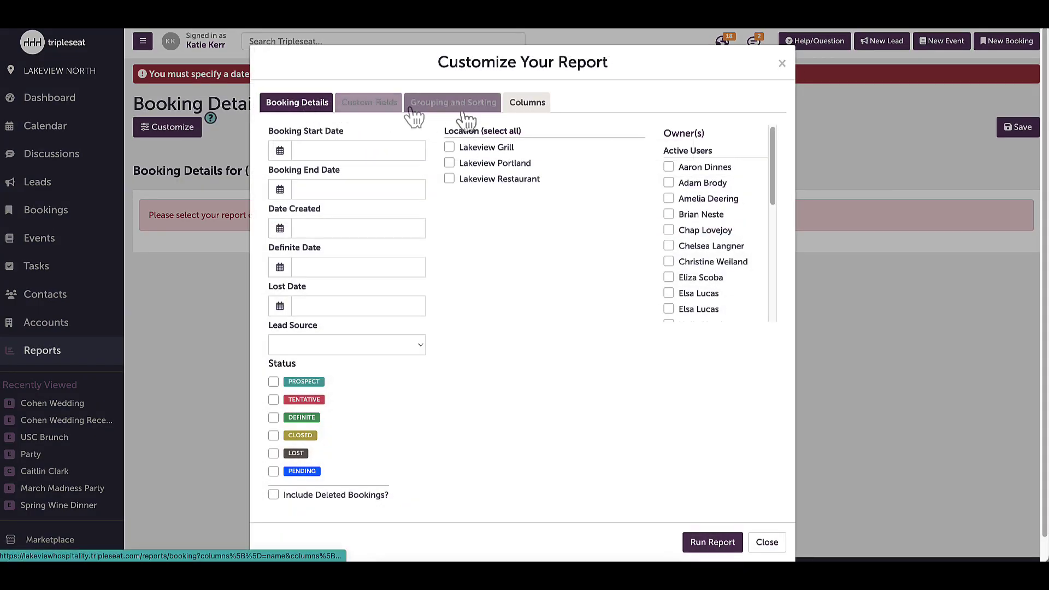
click(523, 106)
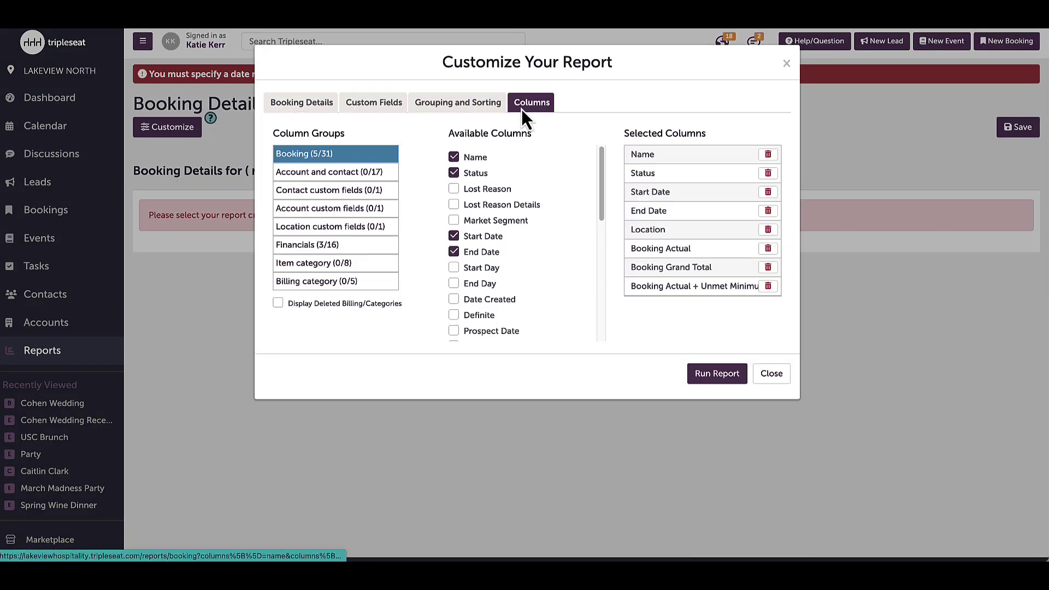
click(315, 250)
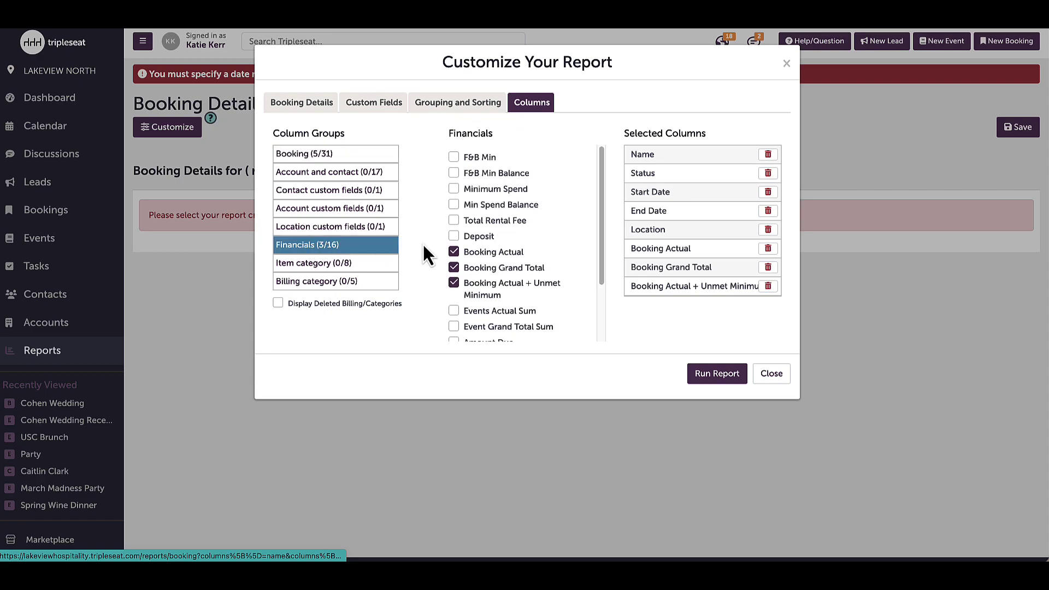
click(454, 158)
click(454, 173)
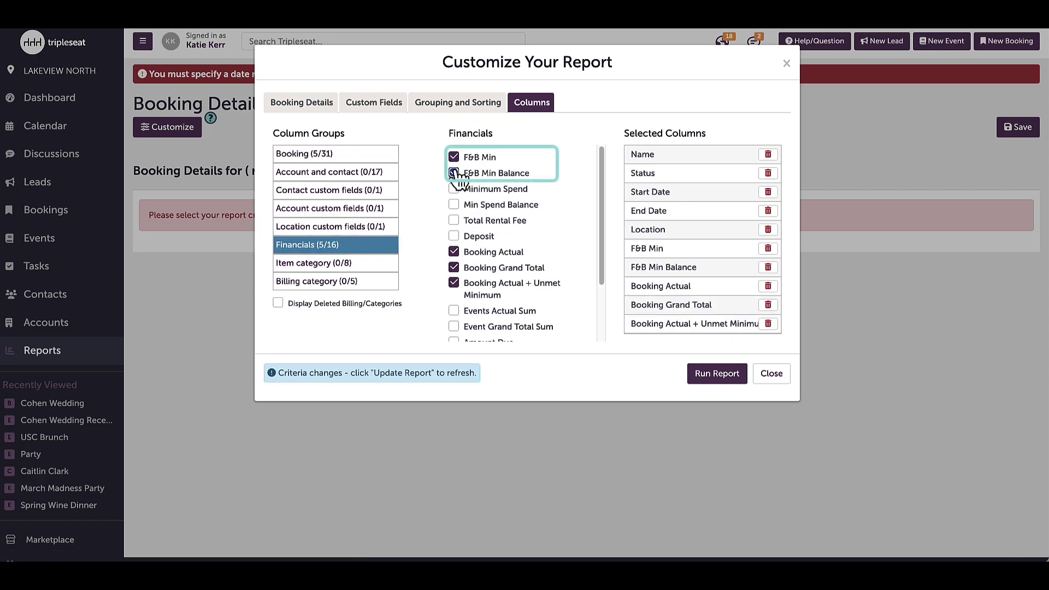